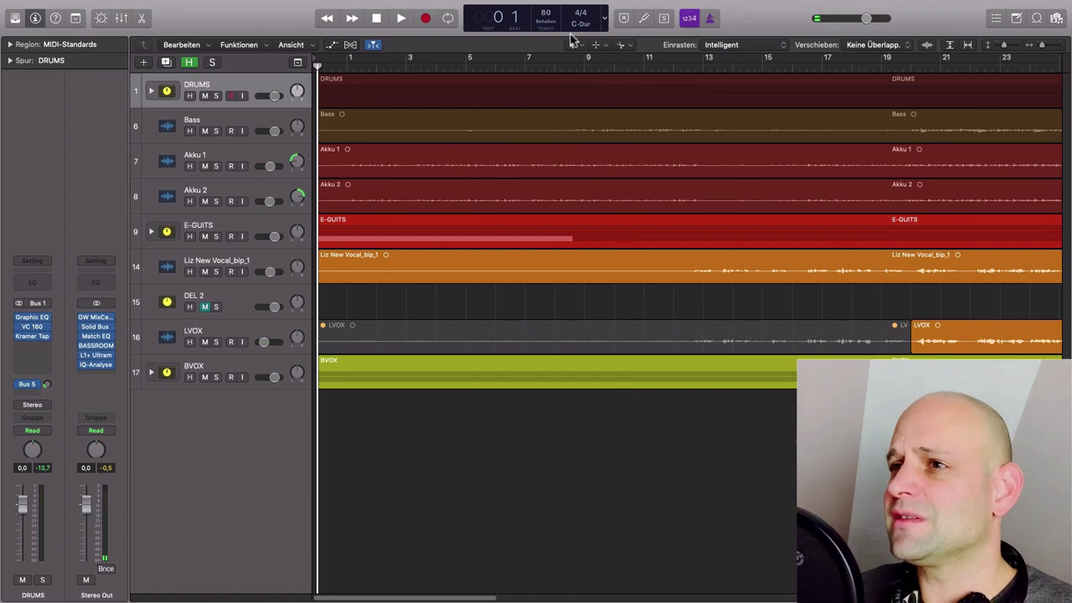
- Audition the song around bar 11, repositioning the playhead during playback, stop, and move it back to beat 4 of bar 9
{"action": "left_click", "coordinate": [645, 63]}
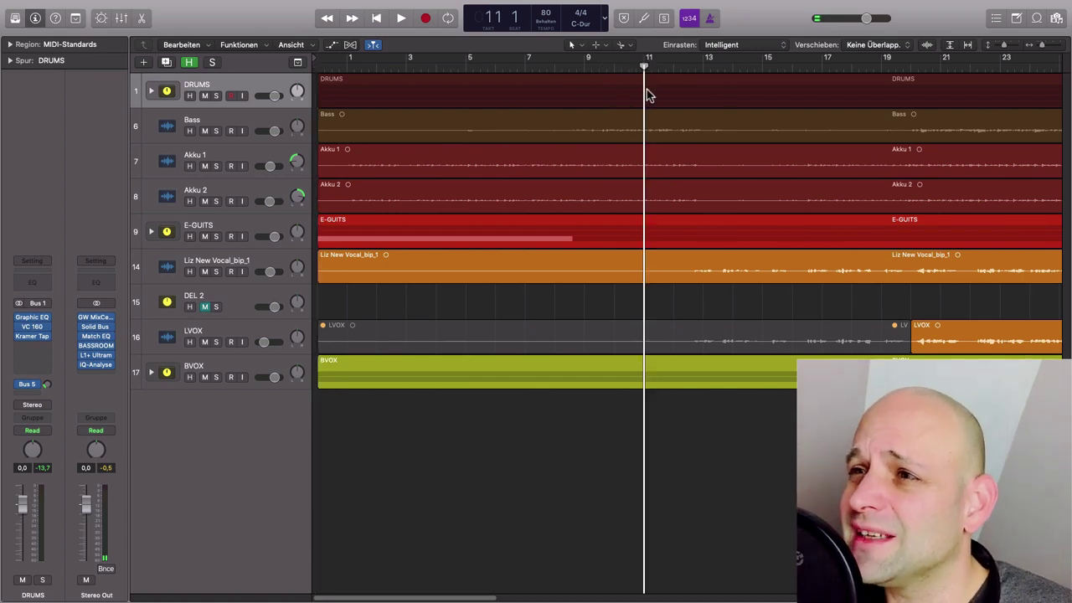
{"action": "key", "text": "space"}
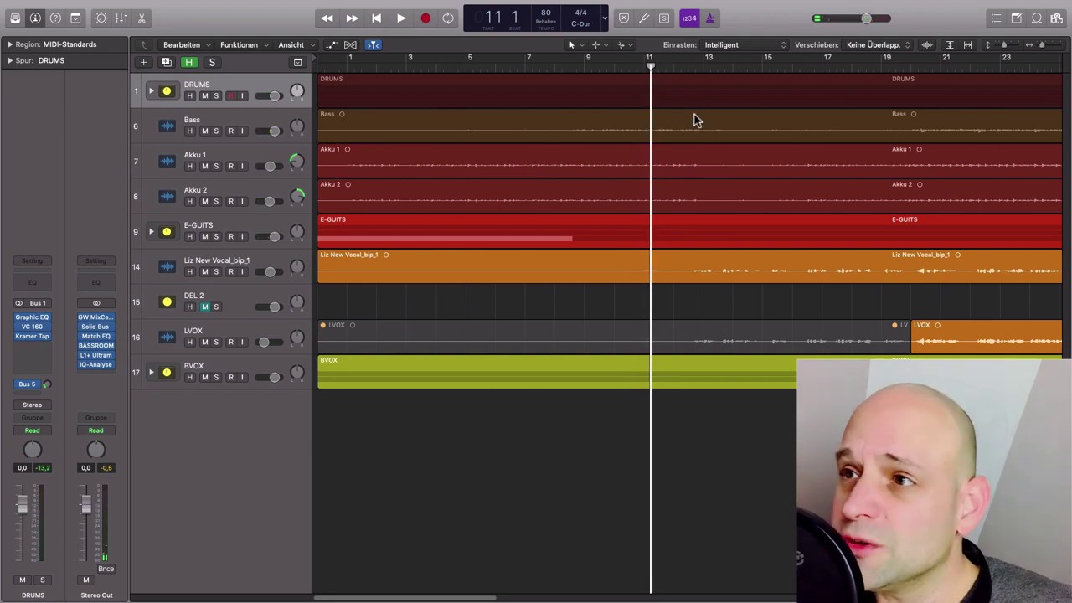
{"action": "key", "text": "super+Right"}
{"action": "key", "text": "super+Right"}
{"action": "key", "text": "super+Right"}
{"action": "key", "text": "super+Right"}
{"action": "key", "text": "super+Right"}
{"action": "left_click", "coordinate": [671, 66]}
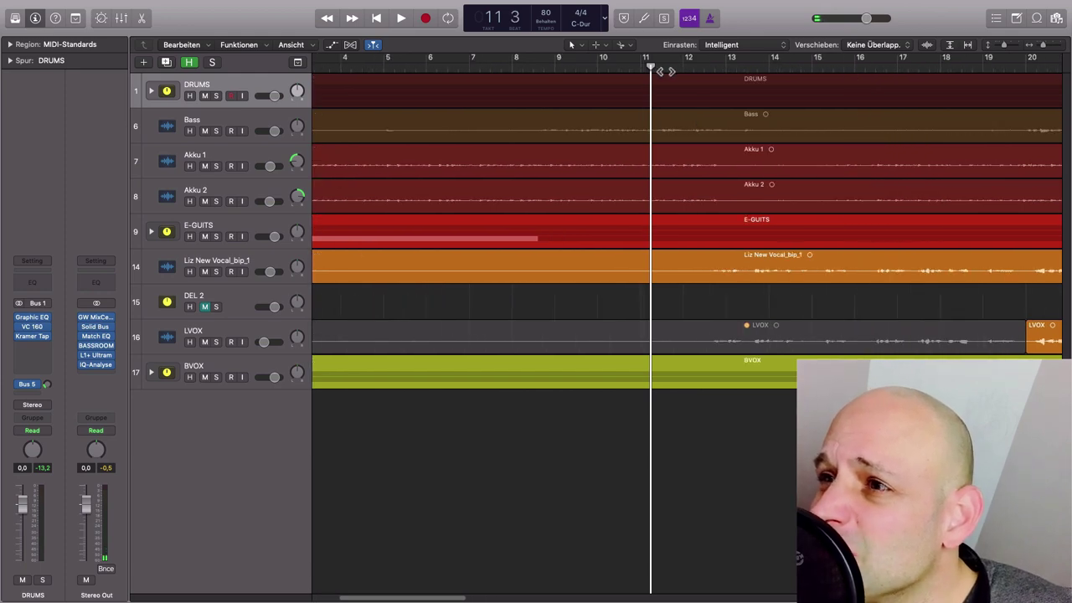
{"action": "key", "text": "space"}
{"action": "left_click", "coordinate": [652, 67]}
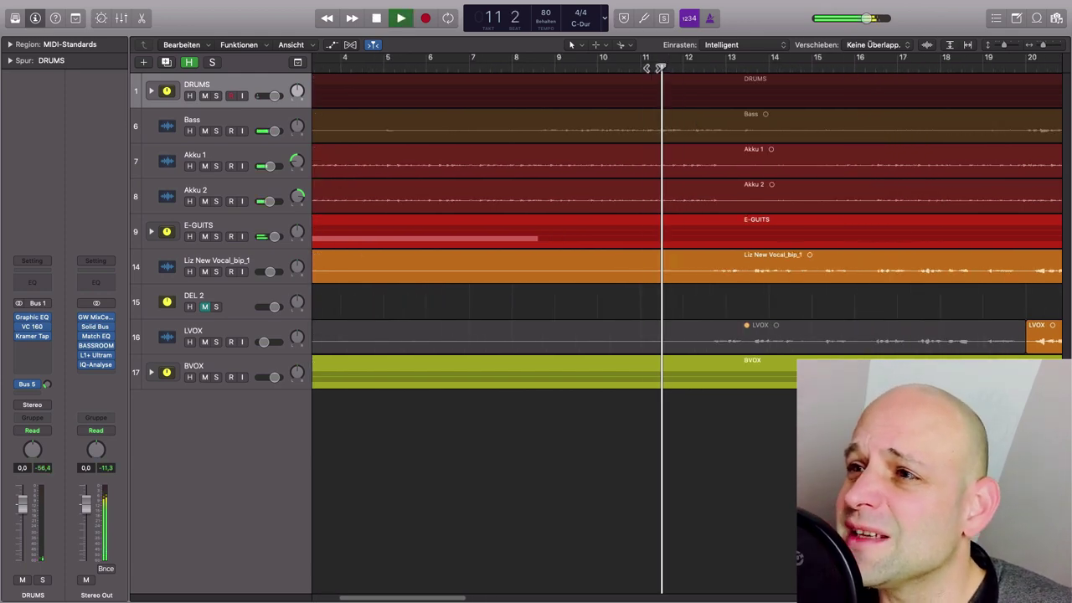
{"action": "left_click", "coordinate": [636, 68]}
{"action": "key", "text": "space"}
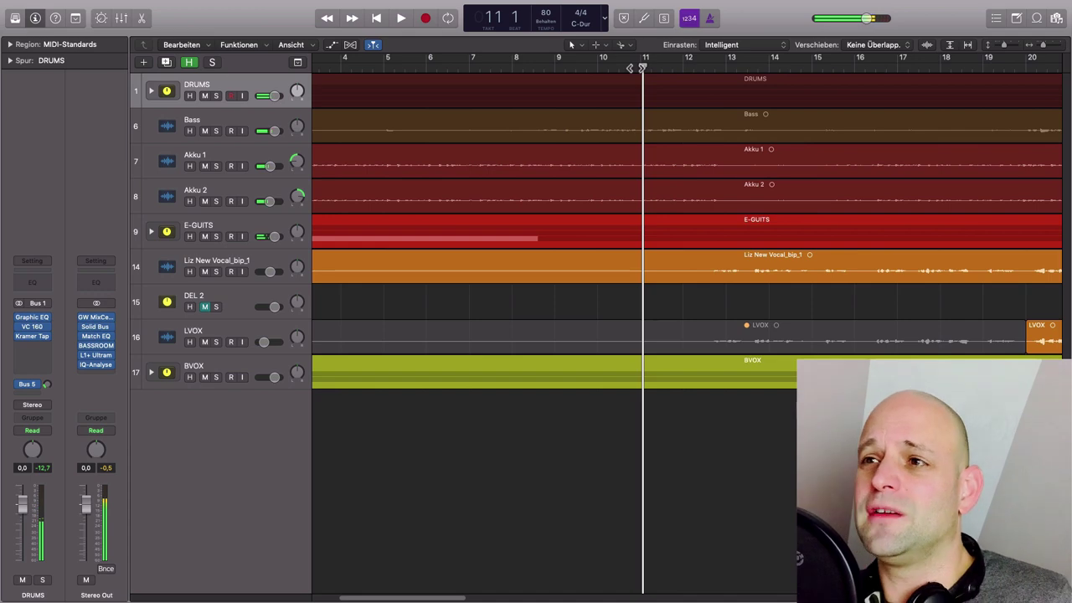
{"action": "left_click", "coordinate": [586, 69]}
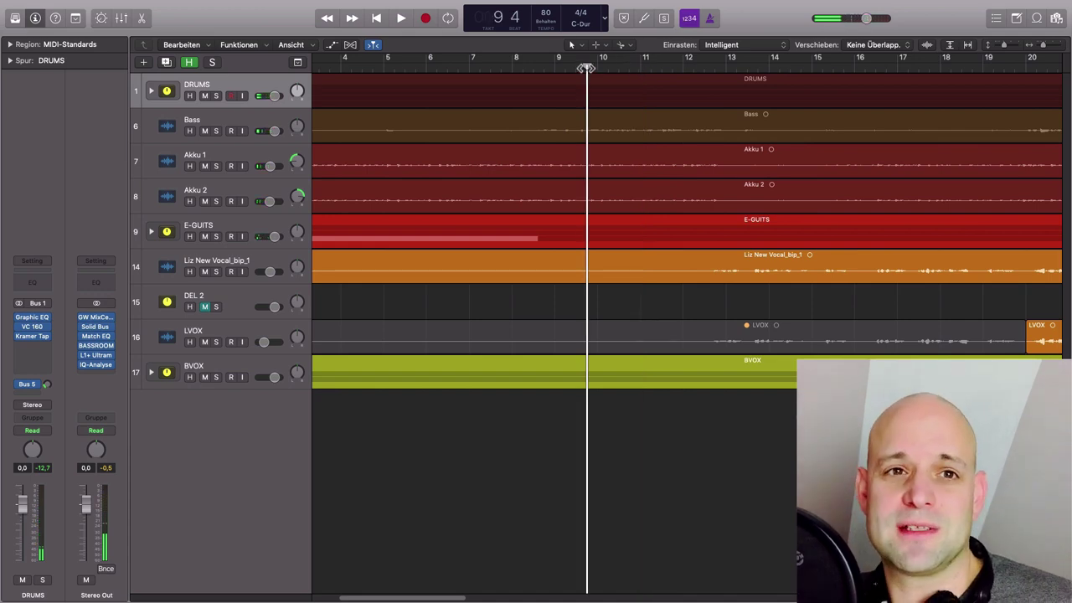
- Return the playhead to the project start and move it forward one bar at a time to bar 13
{"action": "scroll", "coordinate": [566, 124], "scroll_direction": "left", "scroll_amount": 4}
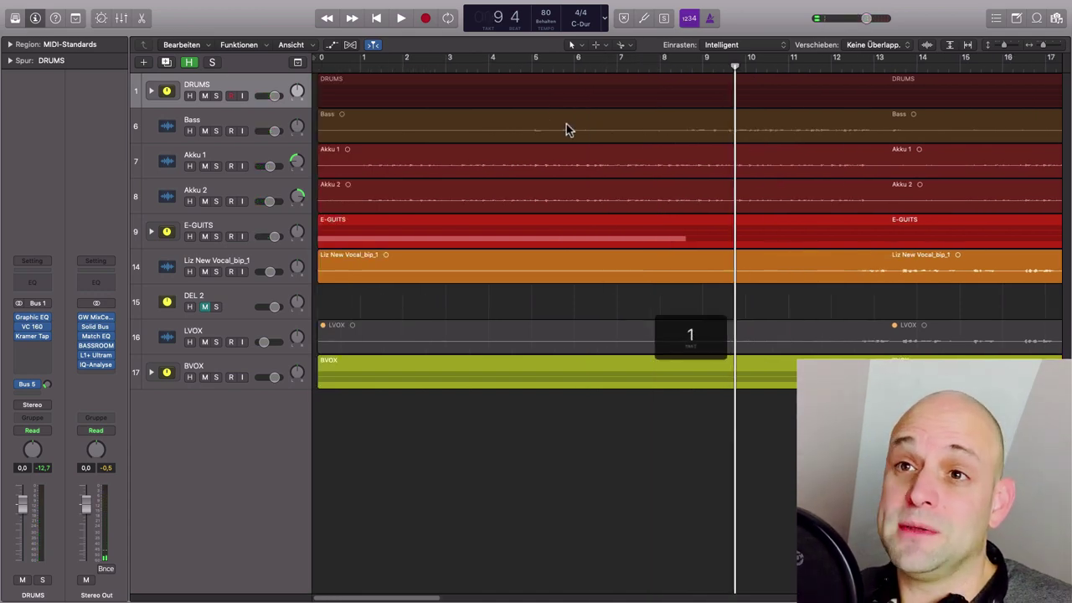
{"action": "left_click", "coordinate": [320, 65]}
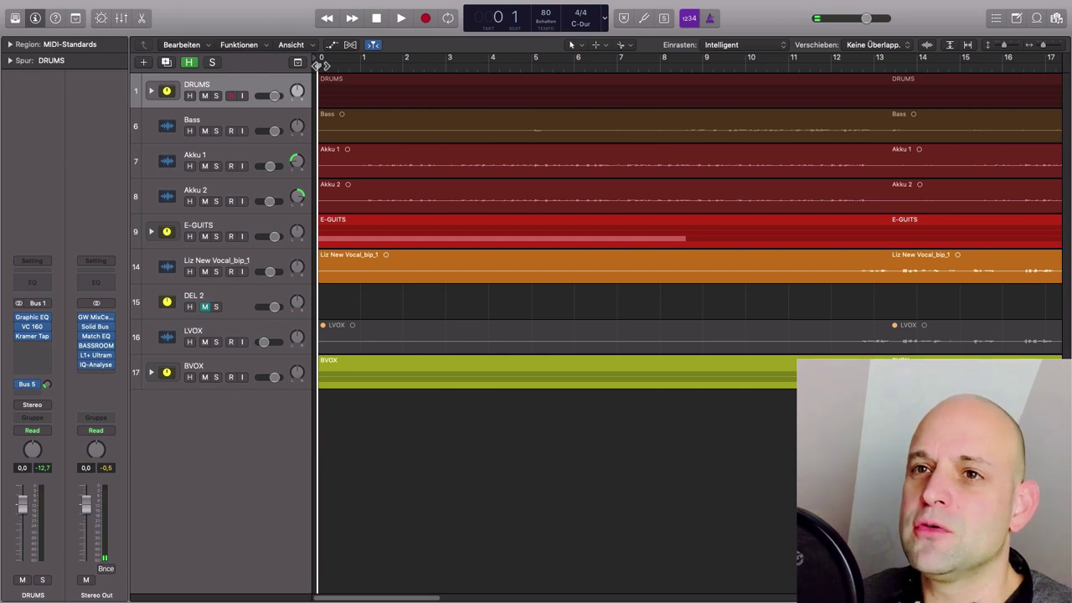
{"action": "key", "text": "period"}
{"action": "key", "text": "period"}
{"action": "key", "text": "period"}
{"action": "key", "text": "period"}
{"action": "key", "text": "period"}
{"action": "key", "text": "period"}
{"action": "key", "text": "period"}
{"action": "key", "text": "period"}
{"action": "key", "text": "period"}
{"action": "key", "text": "period"}
{"action": "key", "text": "period"}
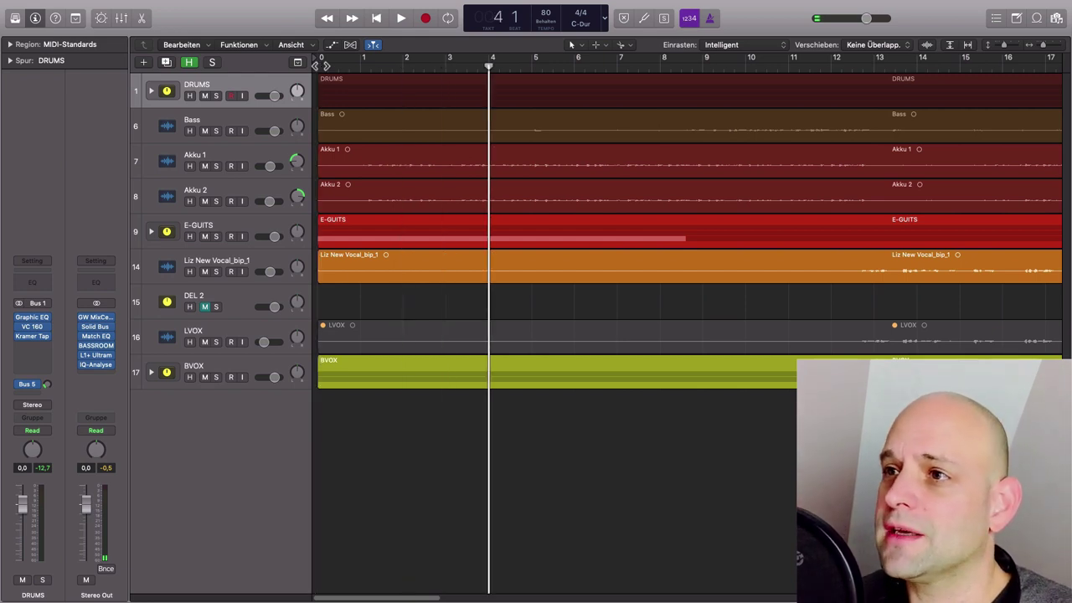
{"action": "key", "text": "period"}
{"action": "key", "text": "period"}
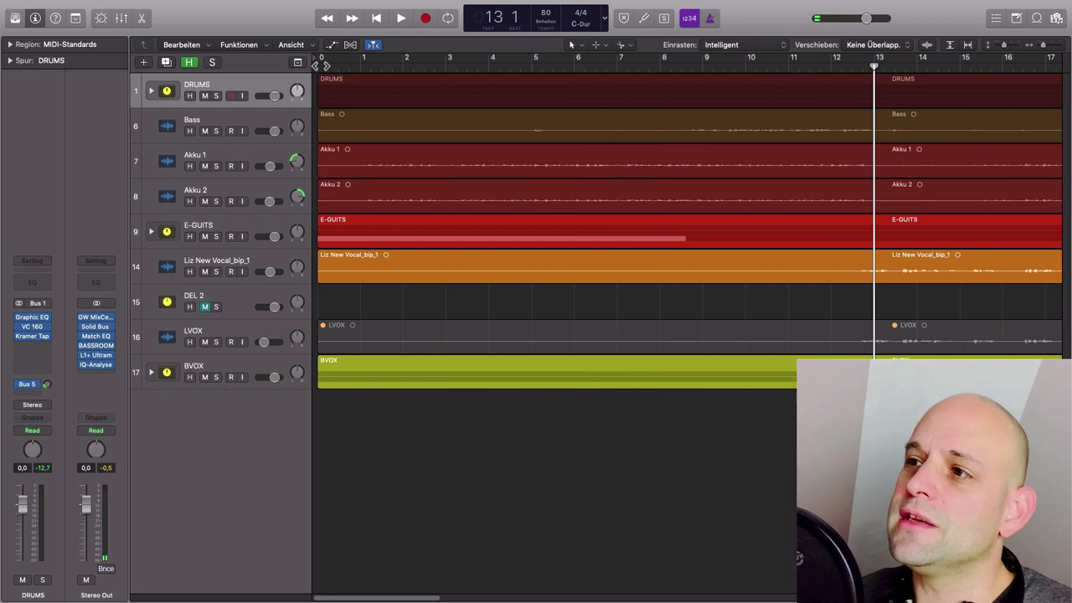
- Move the playhead back one bar at a time from bar 13 to the project start
{"action": "key", "text": "comma"}
{"action": "key", "text": "comma"}
{"action": "key", "text": "comma"}
{"action": "key", "text": "comma"}
{"action": "key", "text": "comma"}
{"action": "key", "text": "comma"}
{"action": "key", "text": "comma"}
{"action": "key", "text": "comma"}
{"action": "key", "text": "comma"}
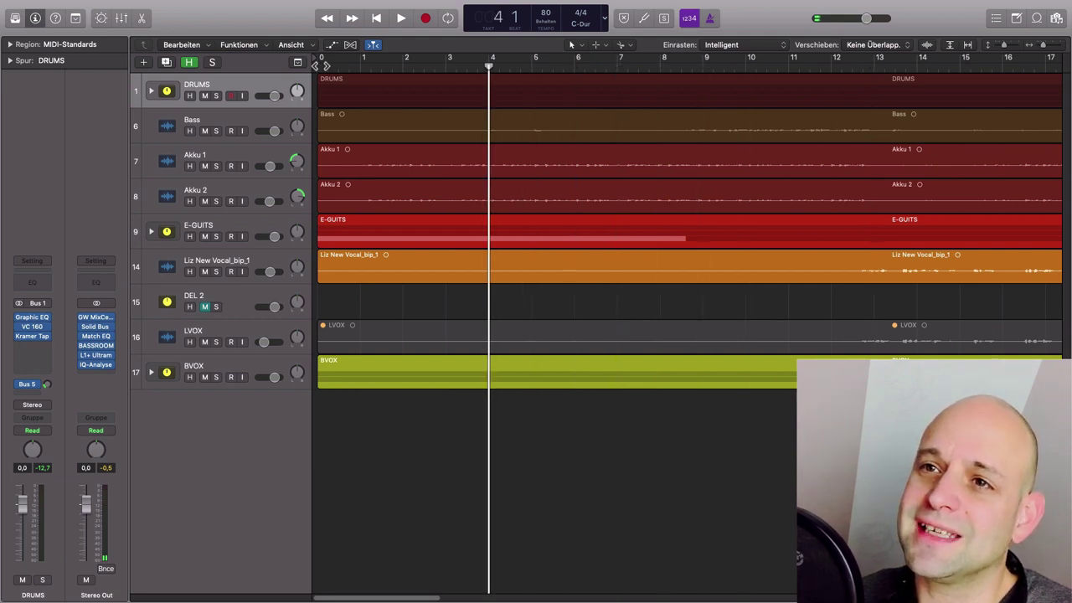
{"action": "key", "text": "comma"}
{"action": "key", "text": "comma"}
{"action": "key", "text": "comma"}
{"action": "key", "text": "comma"}
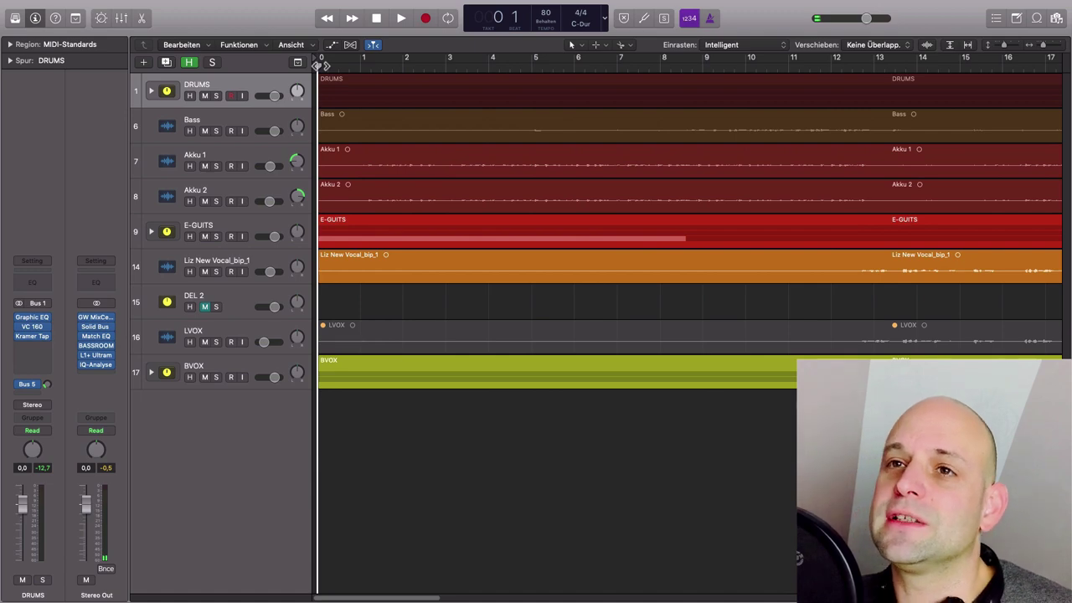
- Move the playhead forward in eight-bar jumps to bar 40
{"action": "key", "text": "shift+period"}
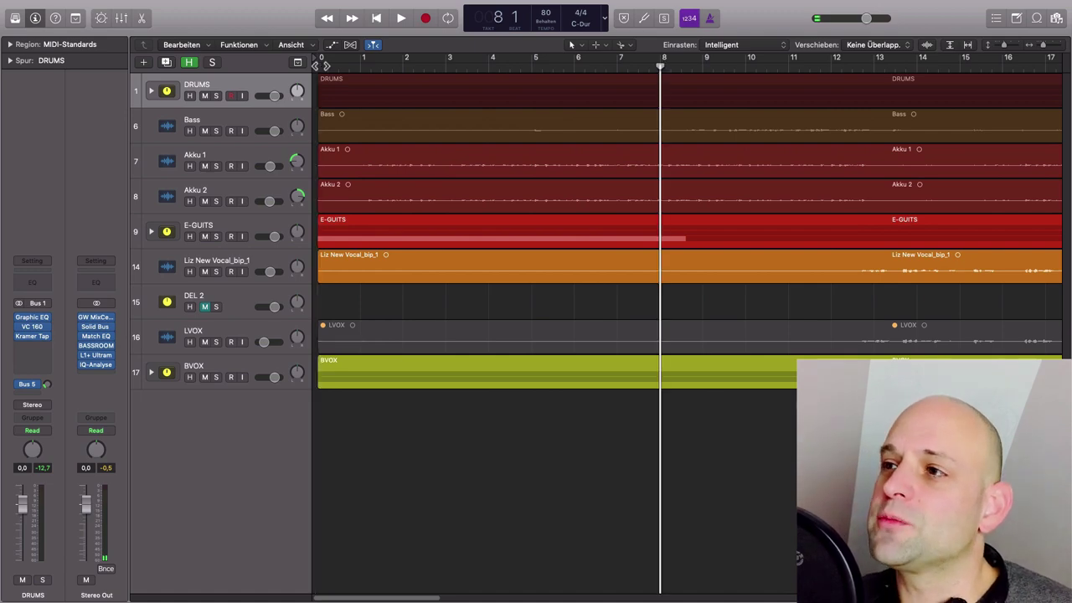
{"action": "key", "text": "shift+period"}
{"action": "key", "text": "shift+period"}
{"action": "key", "text": "shift+period"}
{"action": "key", "text": "shift+period"}
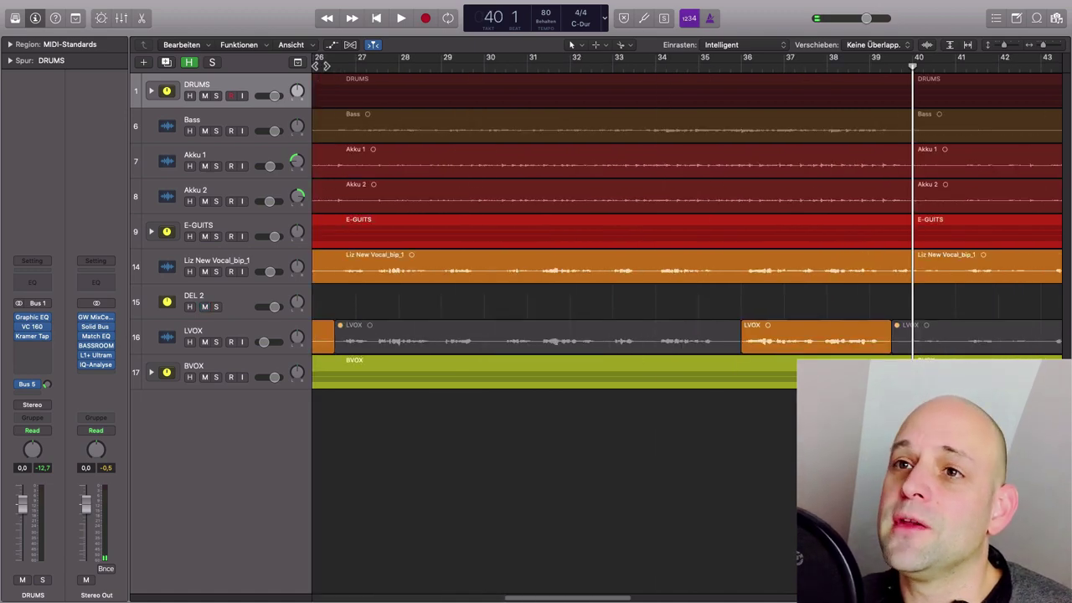
- Move the playhead back in eight-bar jumps from bar 40 to the project start
{"action": "key", "text": "shift+comma"}
{"action": "key", "text": "shift+comma"}
{"action": "key", "text": "shift+comma"}
{"action": "key", "text": "shift+comma"}
{"action": "key", "text": "shift+comma"}
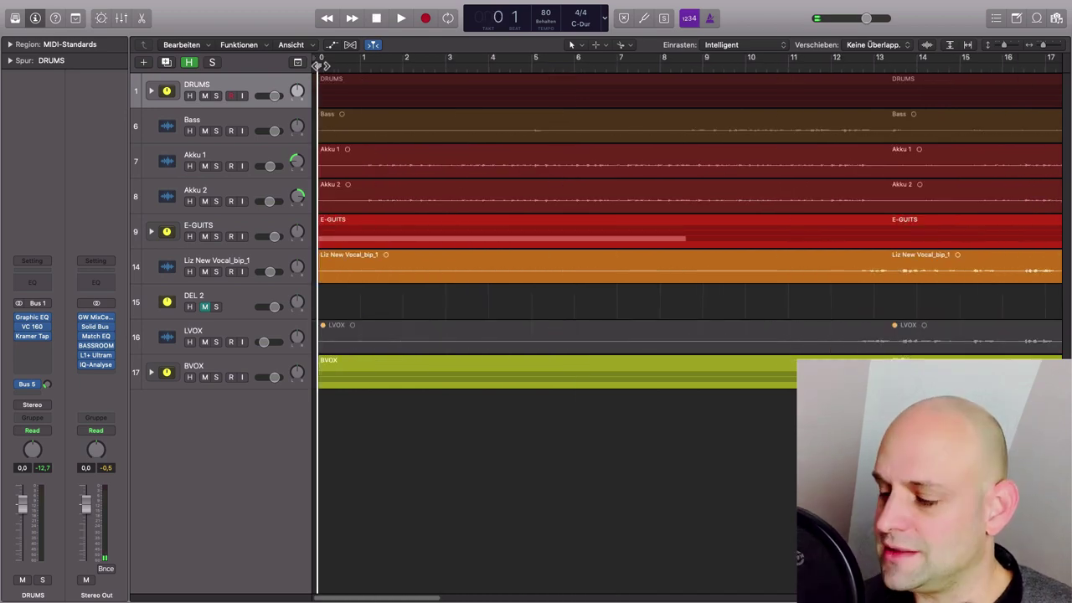
- Move the playhead forward from the project start one bar at a time to bar 10
{"action": "key", "text": "super+Left"}
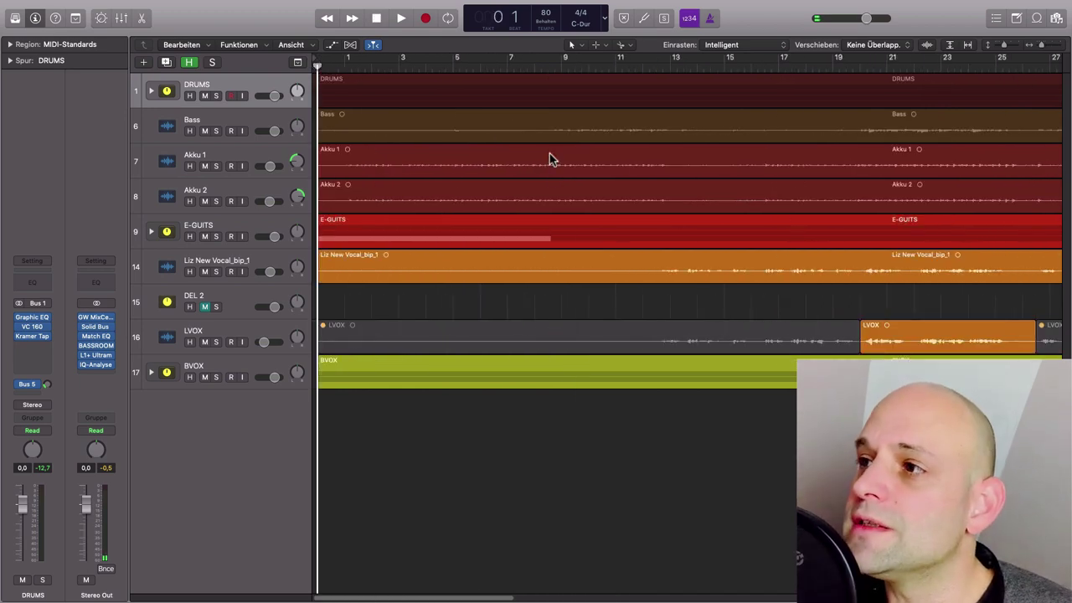
{"action": "key", "text": "super+Left"}
{"action": "key", "text": "super+Left"}
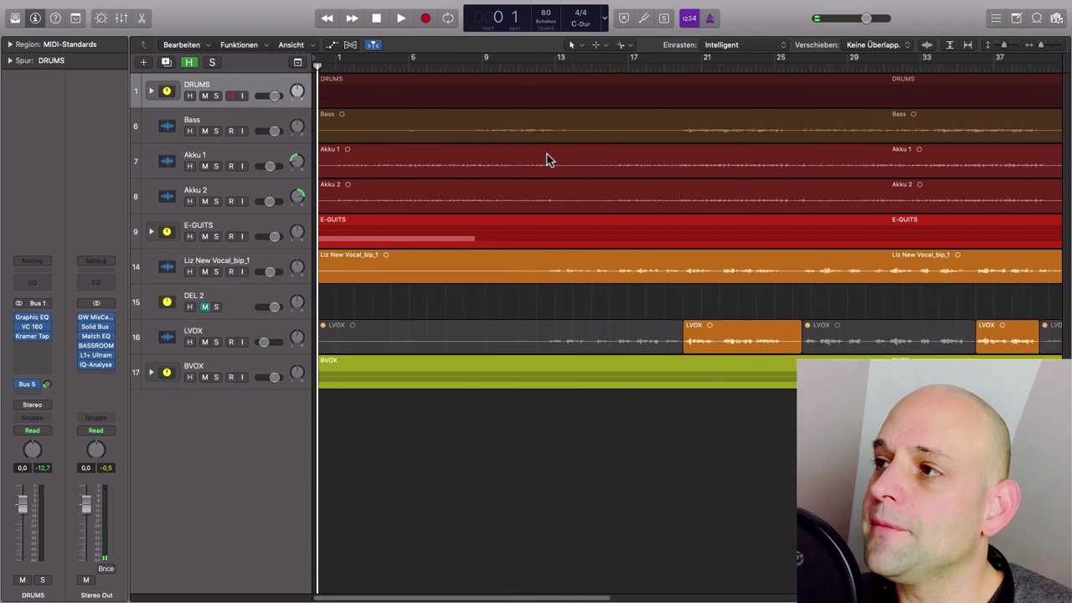
{"action": "key", "text": "super+Left"}
{"action": "key", "text": "super+Left"}
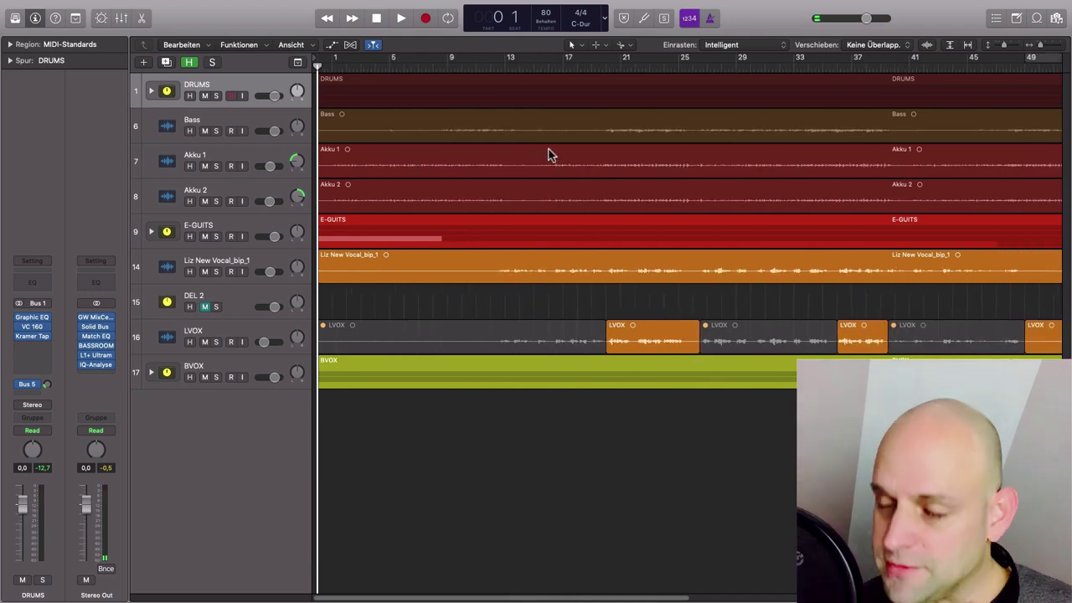
{"action": "key", "text": "period"}
{"action": "key", "text": "period"}
{"action": "key", "text": "period"}
{"action": "key", "text": "period"}
{"action": "key", "text": "period"}
{"action": "key", "text": "period"}
{"action": "key", "text": "period"}
{"action": "key", "text": "period"}
{"action": "key", "text": "period"}
{"action": "key", "text": "period"}
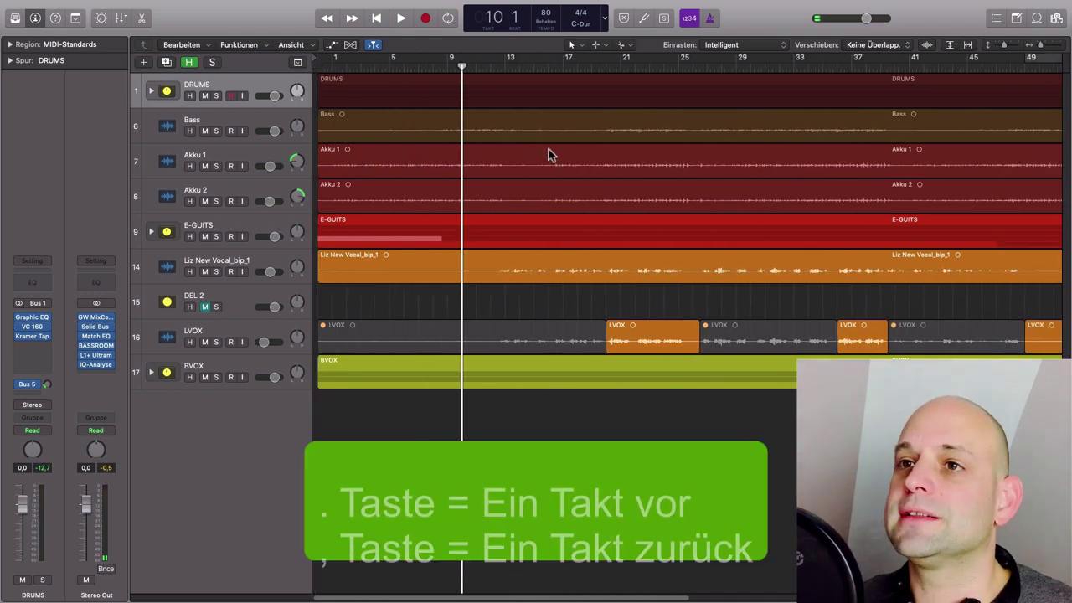
- Move the playhead several bars back and forward again, one bar at a time
{"action": "key", "text": "comma"}
{"action": "key", "text": "comma"}
{"action": "key", "text": "comma"}
{"action": "key", "text": "comma"}
{"action": "key", "text": "comma"}
{"action": "key", "text": "period"}
{"action": "key", "text": "period"}
{"action": "key", "text": "period"}
{"action": "key", "text": "period"}
{"action": "key", "text": "period"}
{"action": "key", "text": "period"}
{"action": "key", "text": "period"}
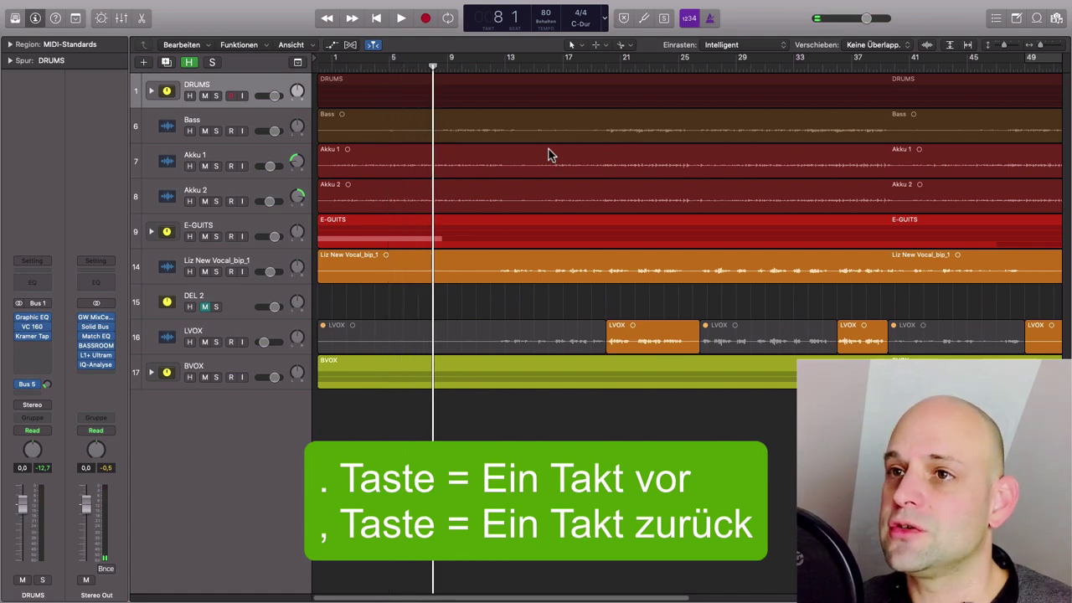
- Move the playhead back to the project start one bar at a time
{"action": "key", "text": "comma"}
{"action": "key", "text": "comma"}
{"action": "key", "text": "comma"}
{"action": "key", "text": "comma"}
{"action": "key", "text": "comma"}
{"action": "key", "text": "comma"}
{"action": "key", "text": "comma"}
{"action": "key", "text": "comma"}
{"action": "key", "text": "comma"}
{"action": "key", "text": "comma"}
{"action": "key", "text": "comma"}
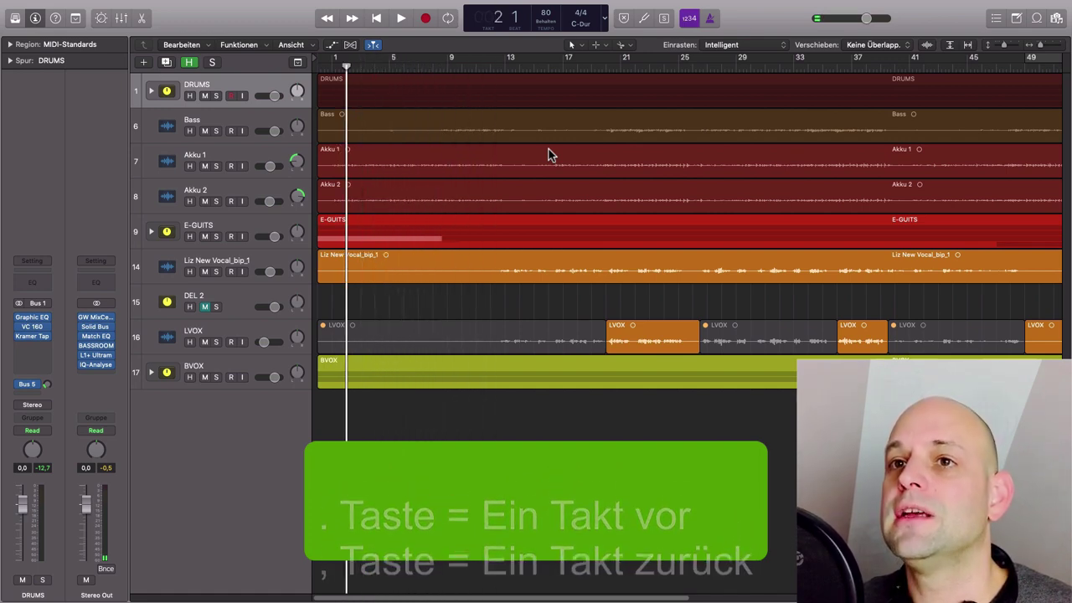
- Move the playhead forward in eight-bar jumps and return it to the project start in the same increments
{"action": "key", "text": "shift+period"}
{"action": "key", "text": "shift+period"}
{"action": "key", "text": "shift+period"}
{"action": "key", "text": "shift+period"}
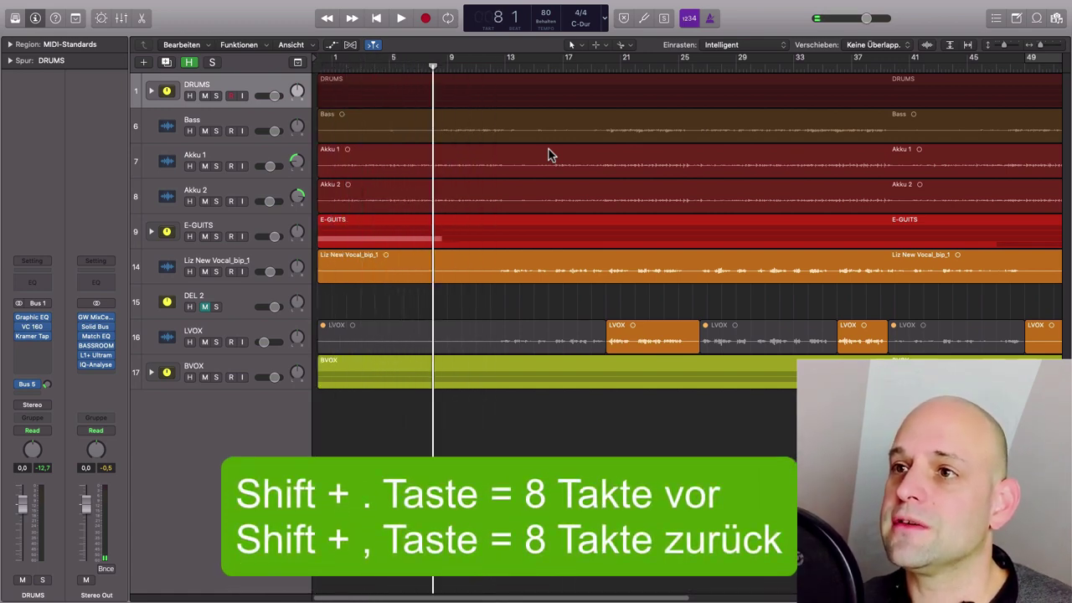
{"action": "key", "text": "shift+comma"}
{"action": "key", "text": "shift+comma"}
{"action": "key", "text": "shift+comma"}
{"action": "key", "text": "shift+comma"}
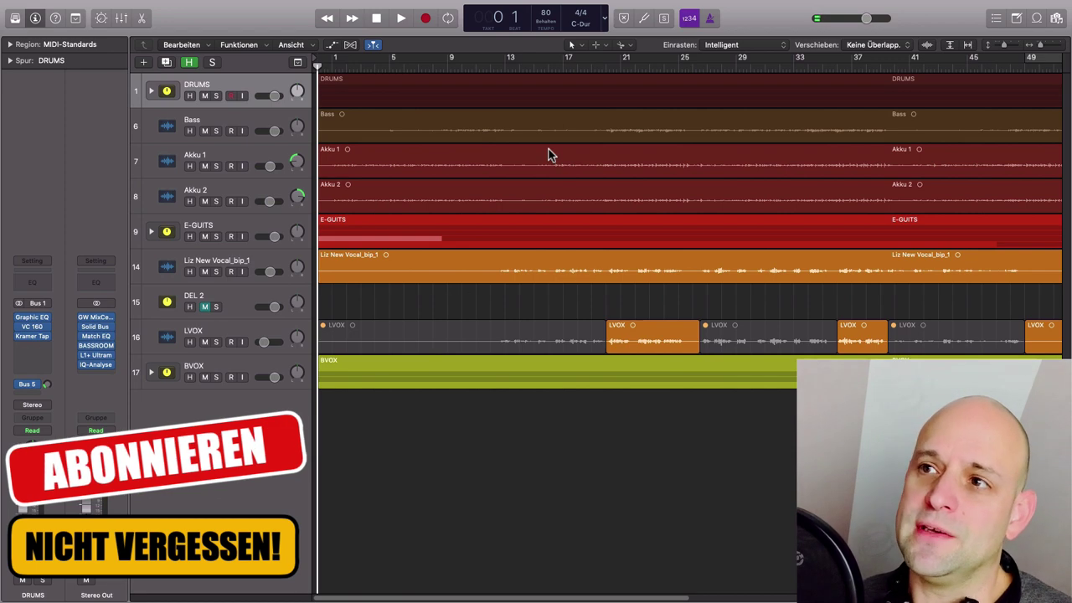
- Select the first orange LVOX region and place the playhead at its start at bar 20
{"action": "left_click", "coordinate": [640, 326]}
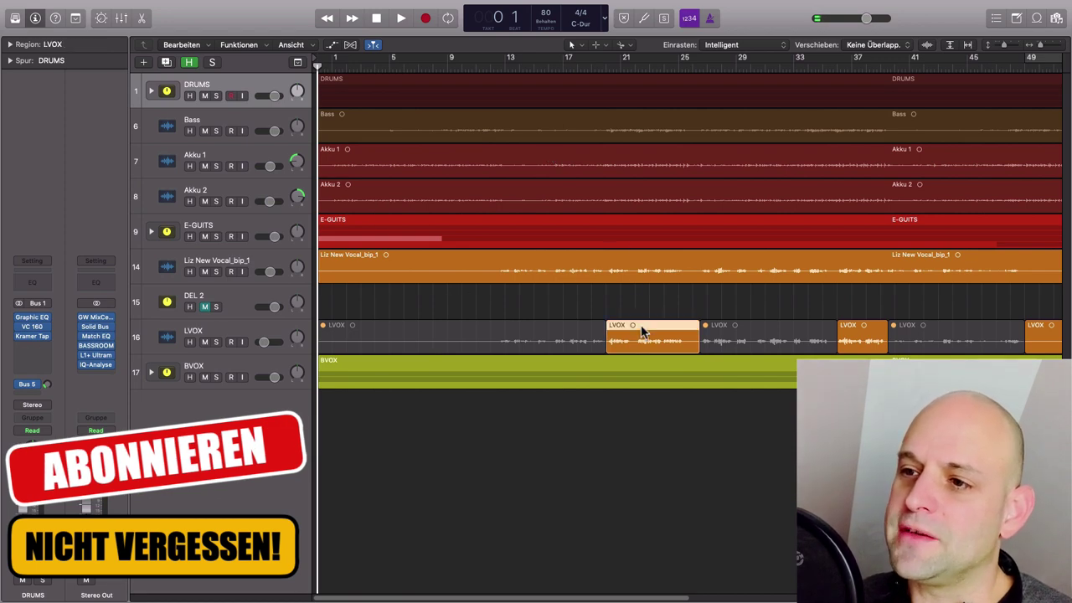
{"action": "mouse_move", "coordinate": [593, 69]}
{"action": "left_mouse_down"}
{"action": "mouse_move", "coordinate": [603, 68]}
{"action": "mouse_move", "coordinate": [551, 69]}
{"action": "mouse_move", "coordinate": [605, 69]}
{"action": "left_mouse_up"}
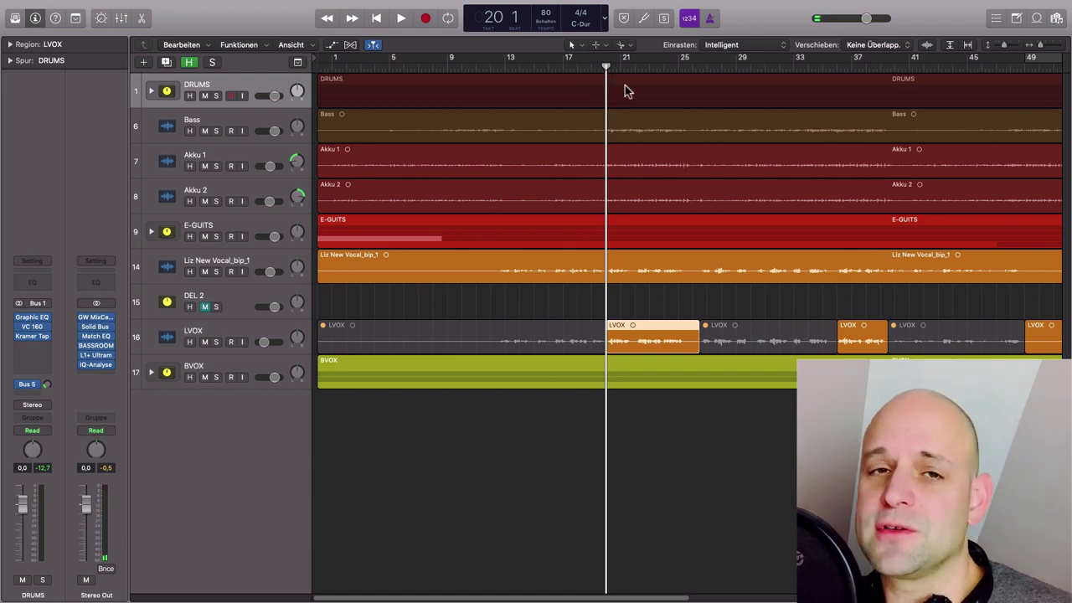
- Customize the control bar to include the transport function "Wiedergabe ab der Auswahl"
{"action": "right_click", "coordinate": [269, 18]}
{"action": "left_click", "coordinate": [299, 18]}
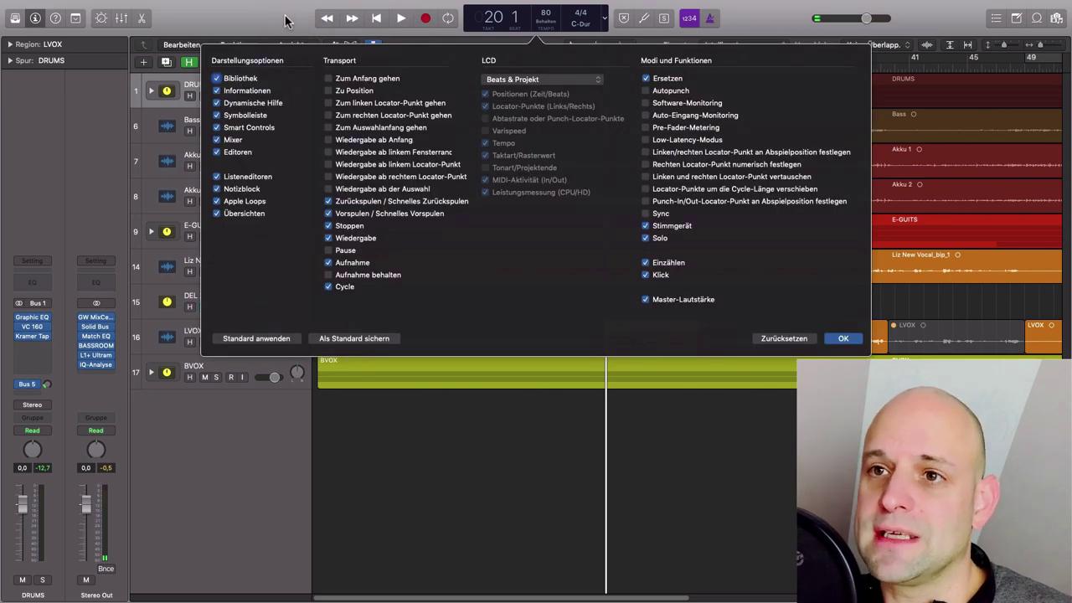
{"action": "left_click", "coordinate": [328, 189]}
{"action": "left_click", "coordinate": [843, 339]}
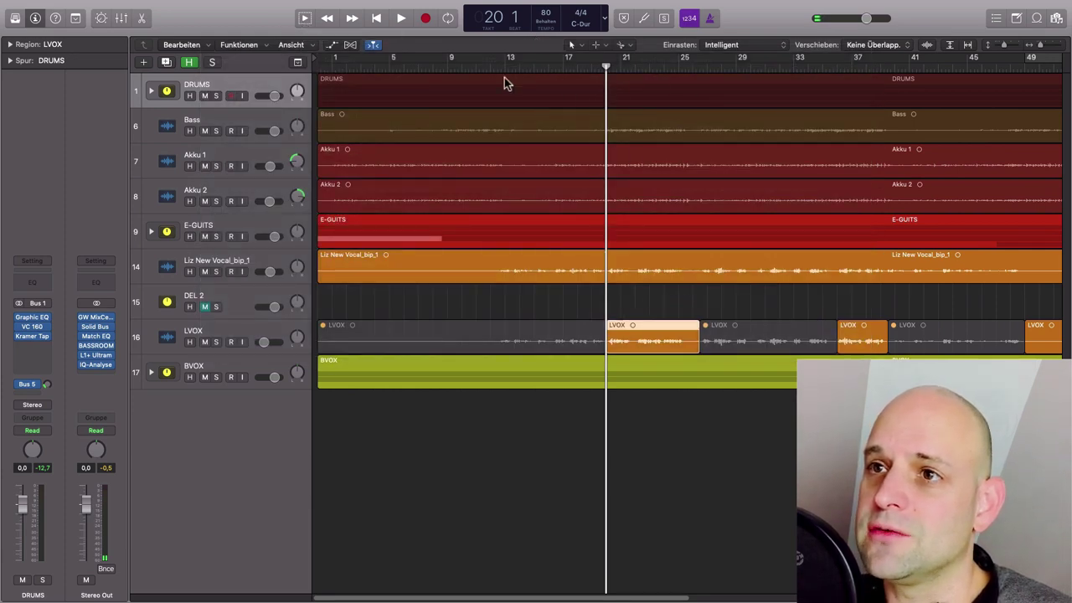
- Move the playhead to bar 8, play from the selected LVOX region, then stop and deselect the region
{"action": "left_click", "coordinate": [433, 66]}
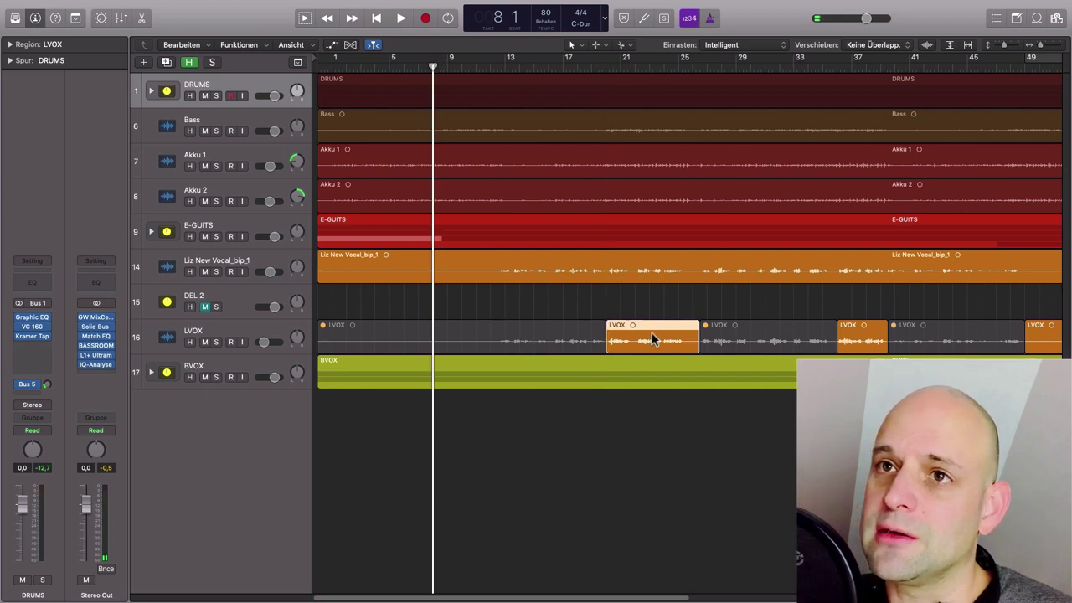
{"action": "left_click", "coordinate": [304, 19]}
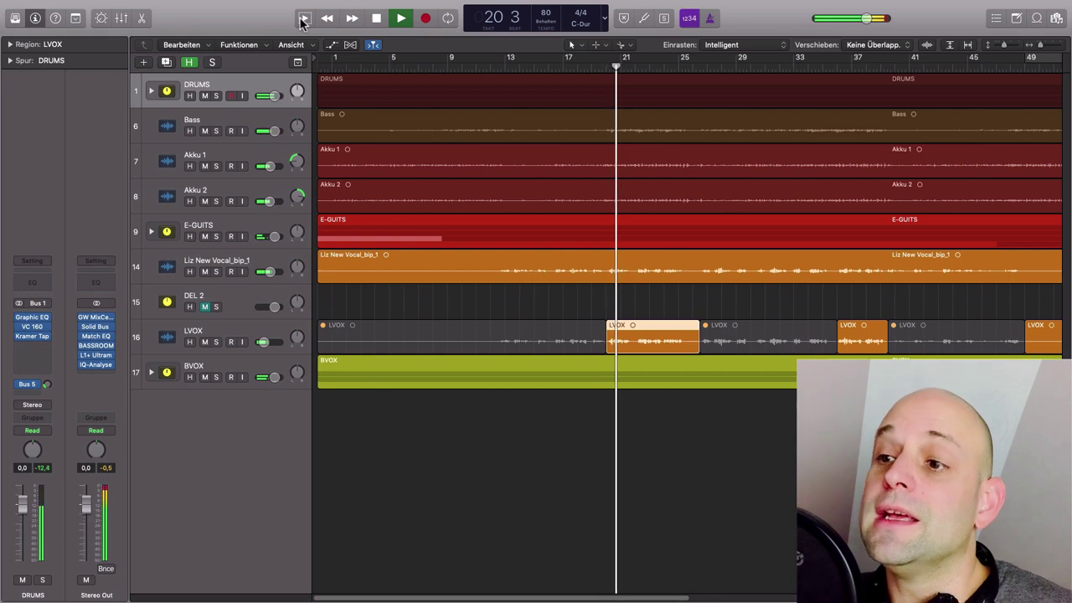
{"action": "key", "text": "space"}
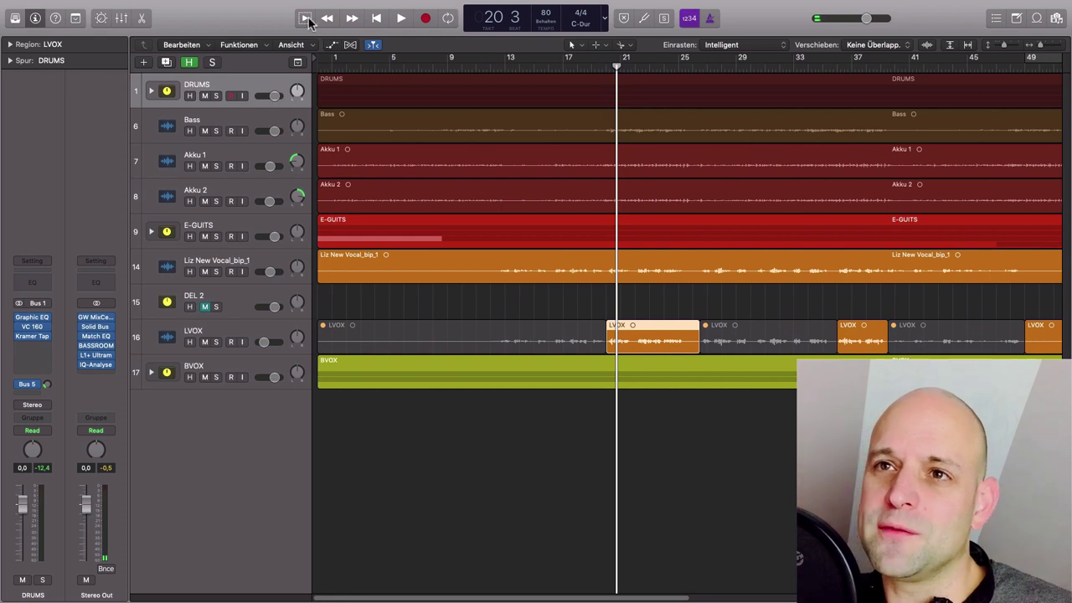
{"action": "left_click", "coordinate": [552, 416]}
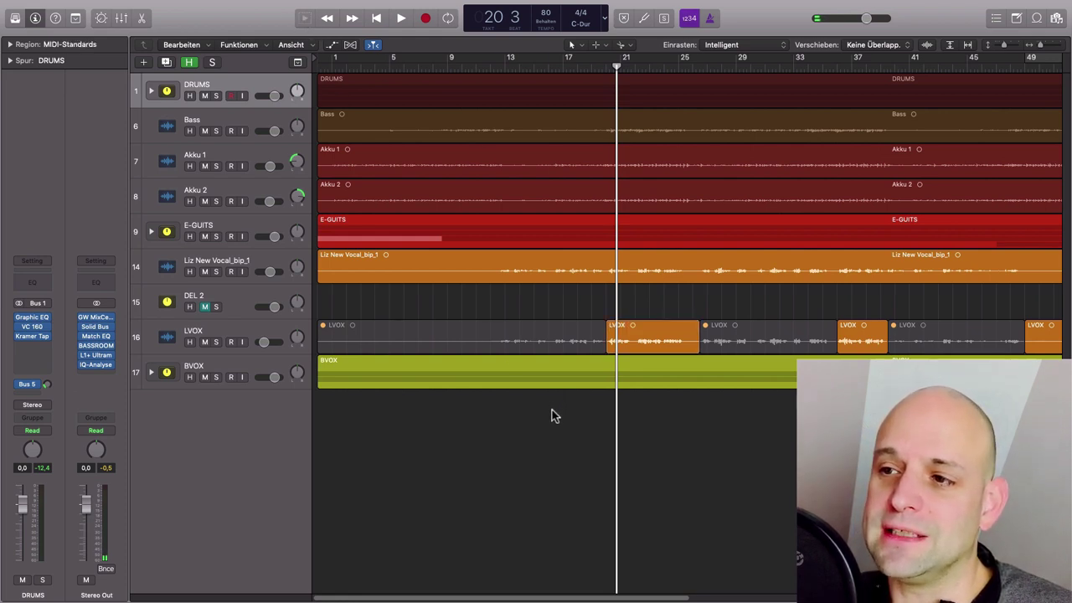
- Open the keyboard shortcut editor (Tastaturkurzbefehle bearbeiten)
{"action": "mouse_move", "coordinate": [2, 3]}
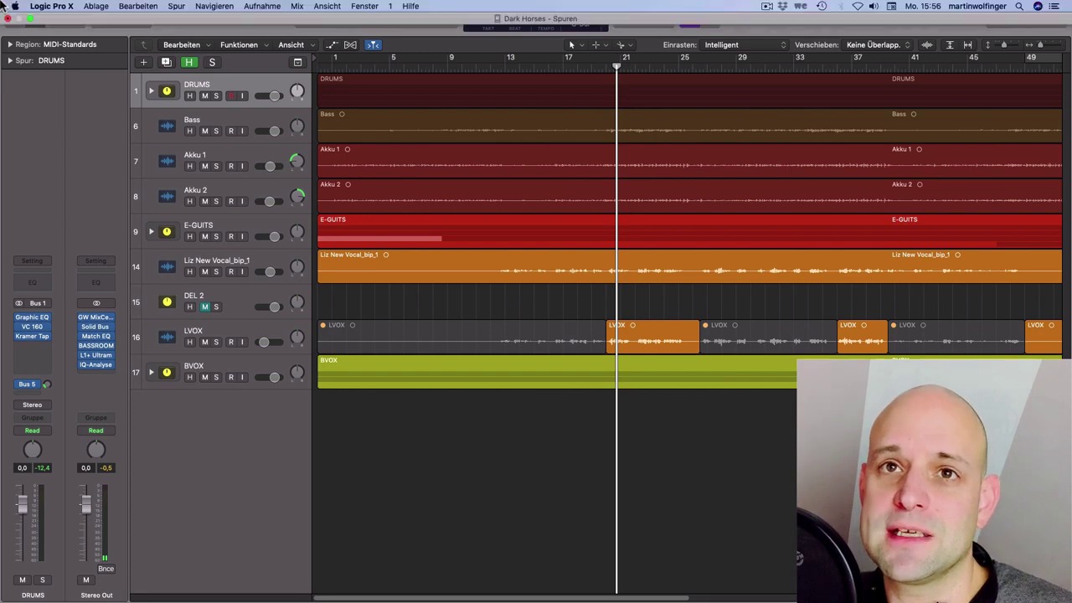
{"action": "left_click", "coordinate": [52, 6]}
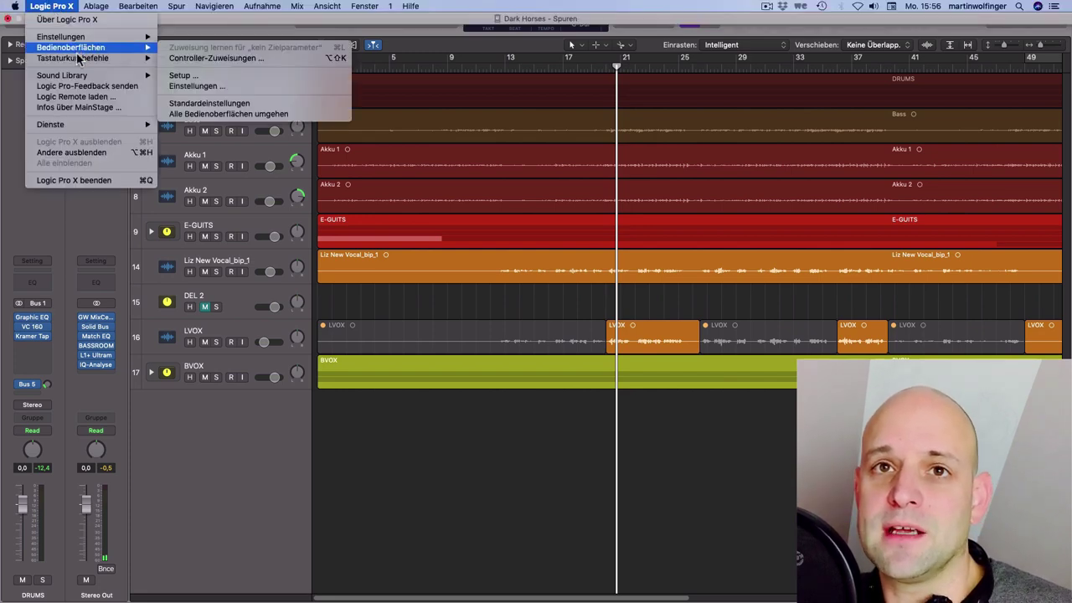
{"action": "mouse_move", "coordinate": [77, 62]}
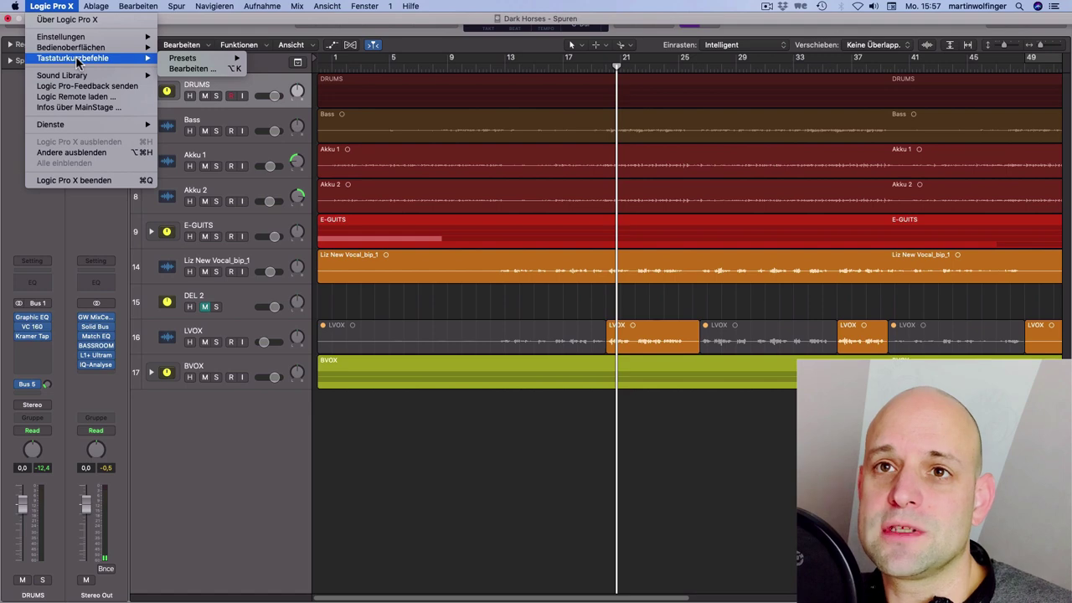
{"action": "left_click", "coordinate": [179, 68]}
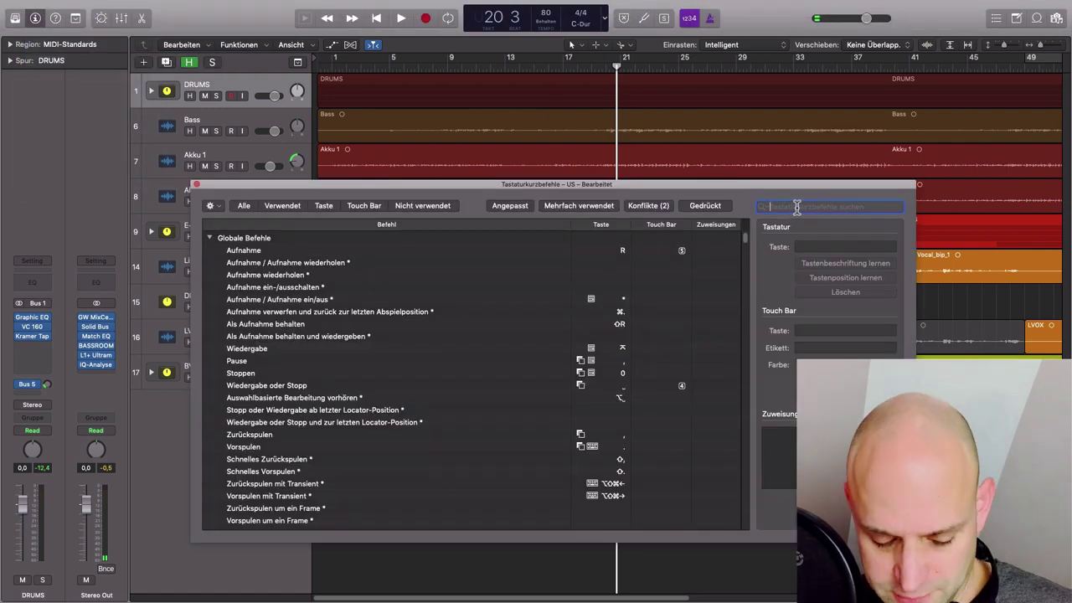
- Search the keyboard shortcuts for "wiedergabe ab" and select the command "Wiedergabe ab der Auswahl"
{"action": "type", "text": "wiedergabe ab"}
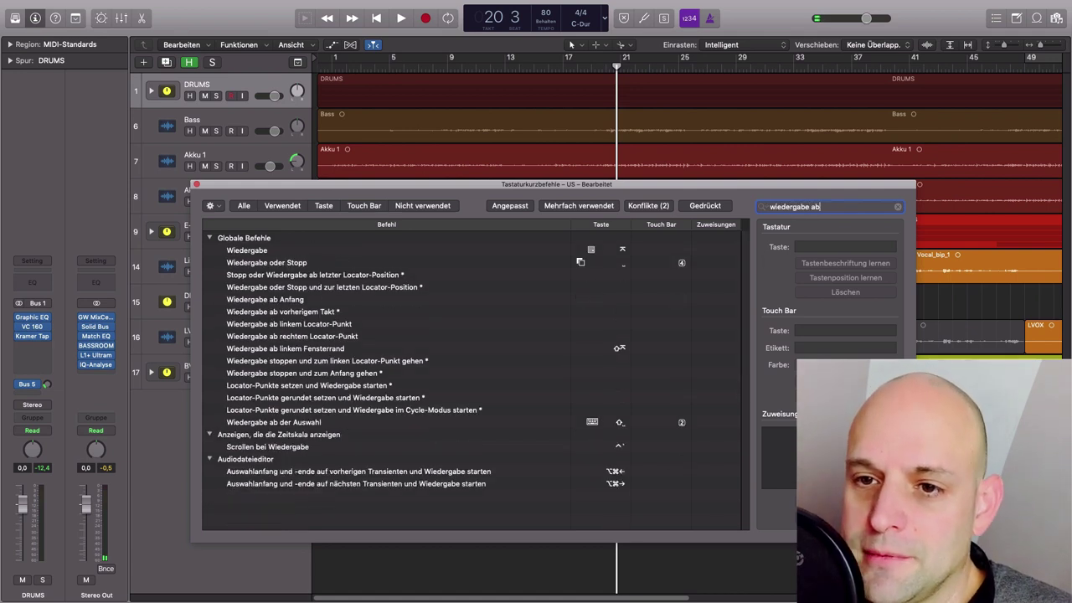
{"action": "left_click", "coordinate": [305, 426]}
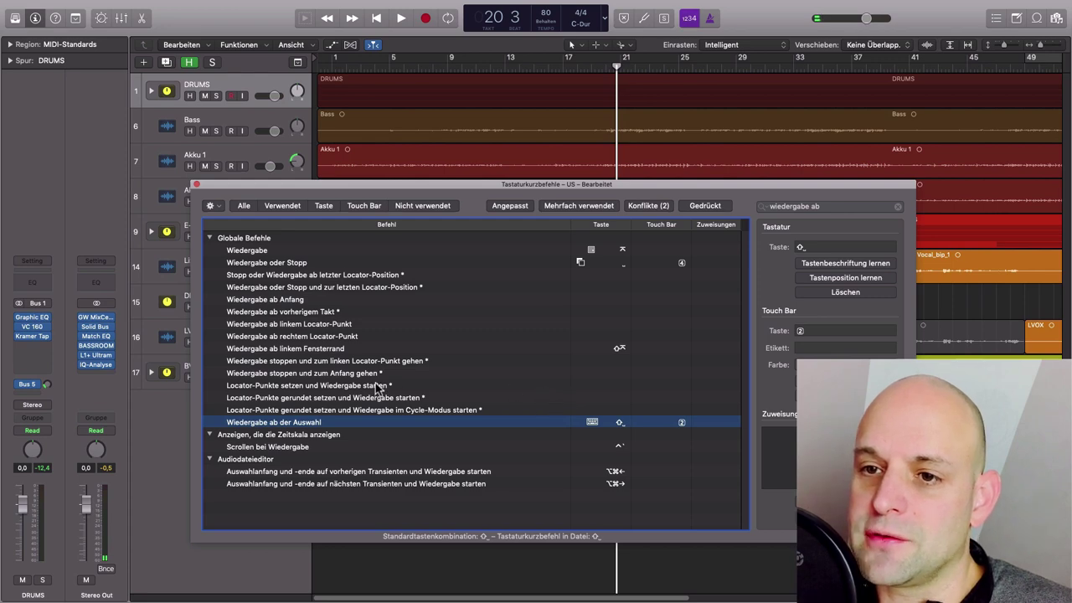
- Assign the key position Ö to "Locator-Punkte setzen und Wiedergabe starten", delete the assignment again and close the shortcut editor
{"action": "left_click", "coordinate": [377, 387]}
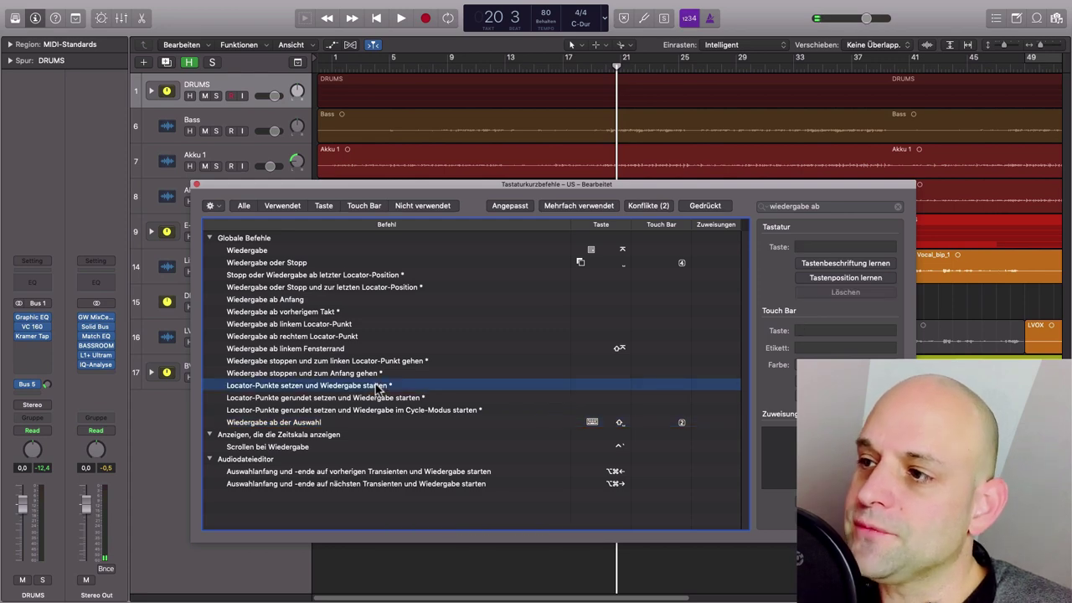
{"action": "left_click", "coordinate": [835, 280]}
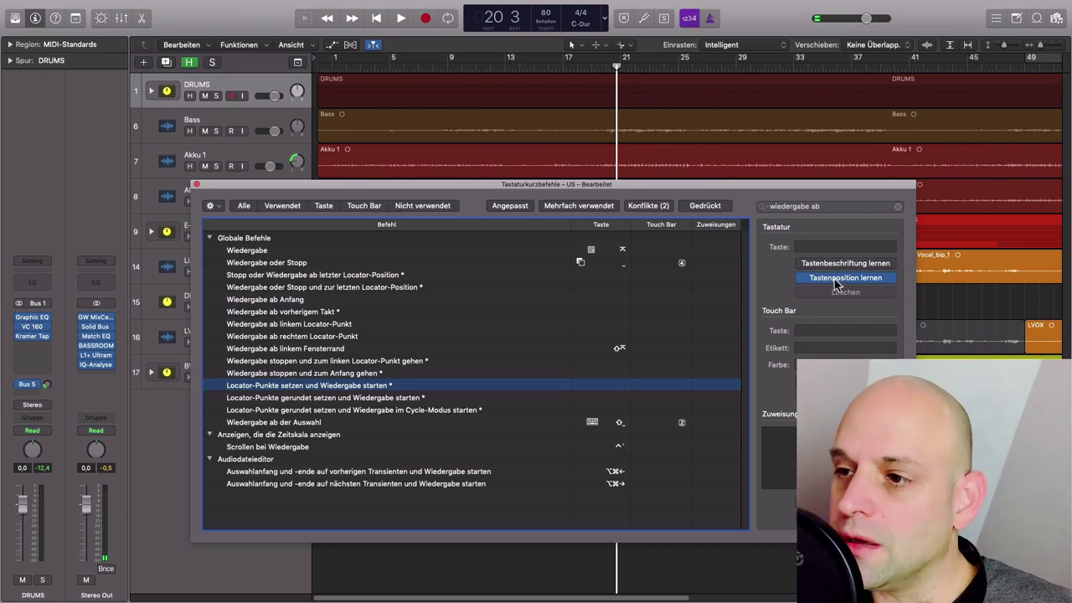
{"action": "key", "text": "odiaeresis"}
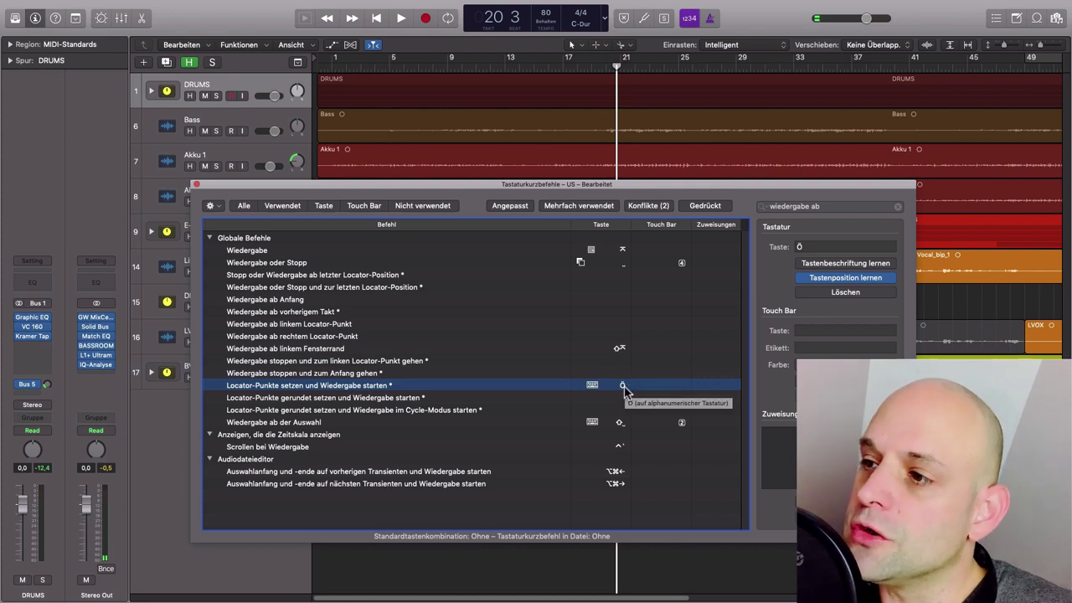
{"action": "left_click", "coordinate": [817, 292]}
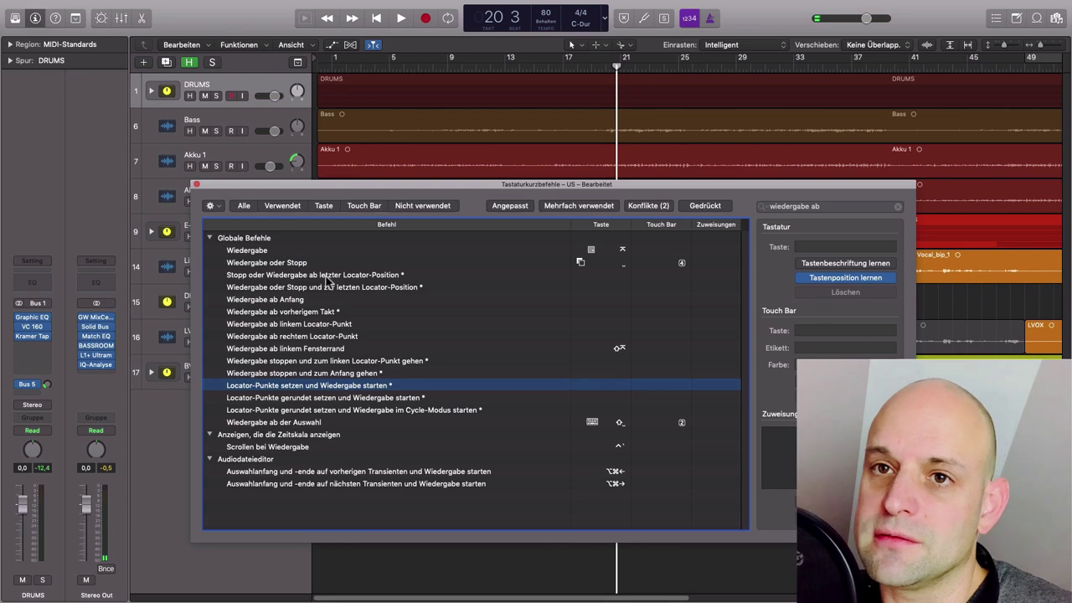
{"action": "left_click", "coordinate": [197, 185]}
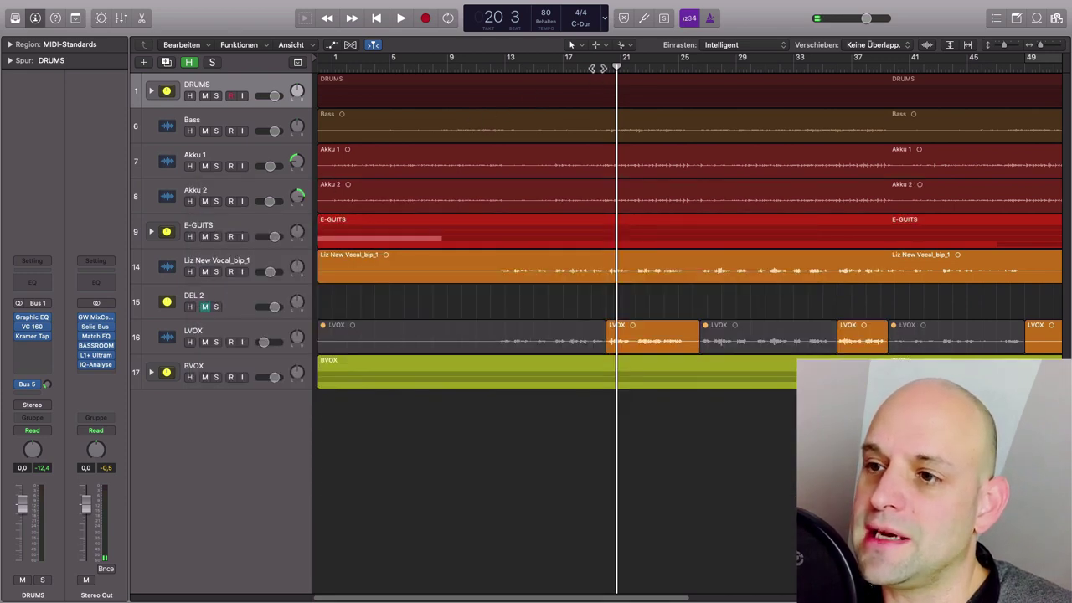
- Place the playhead at bar 10, play from the orange LVOX region starting at bar 36, and stop playback
{"action": "left_click", "coordinate": [461, 66]}
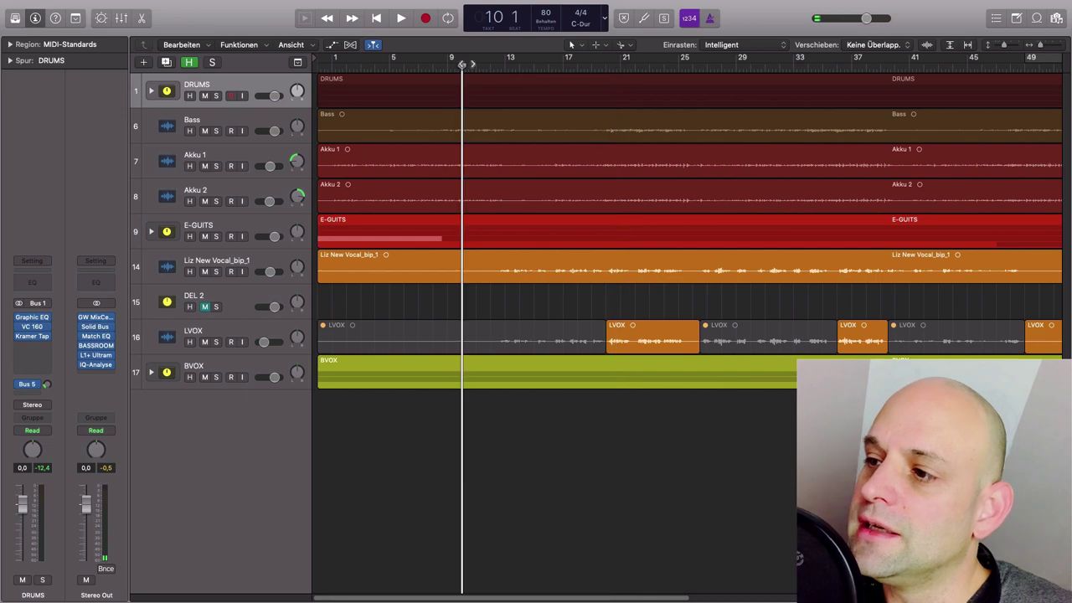
{"action": "left_click", "coordinate": [867, 329]}
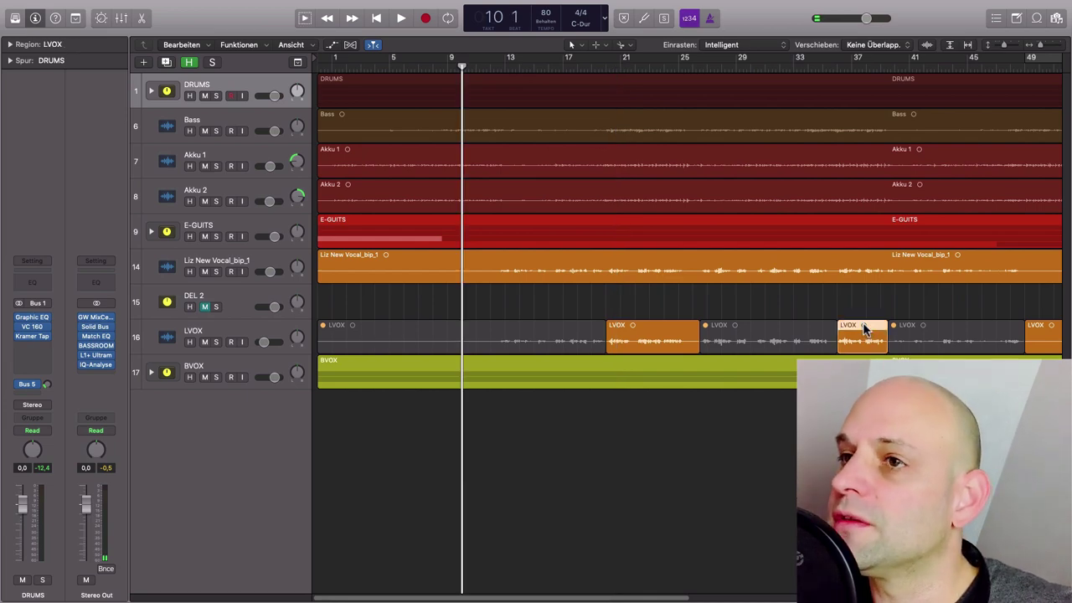
{"action": "key", "text": "shift+space"}
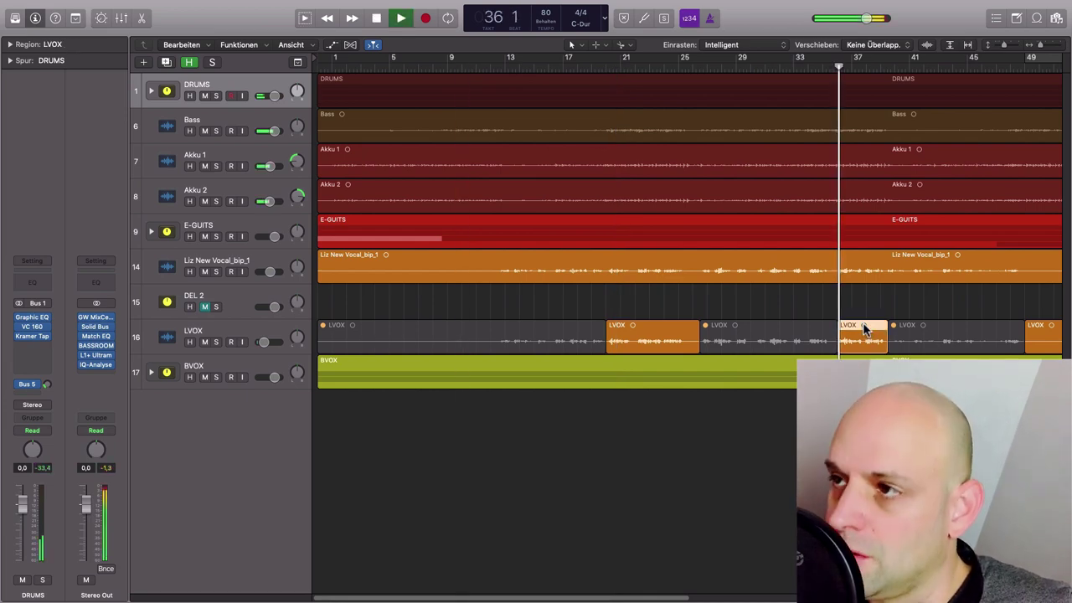
{"action": "key", "text": "space"}
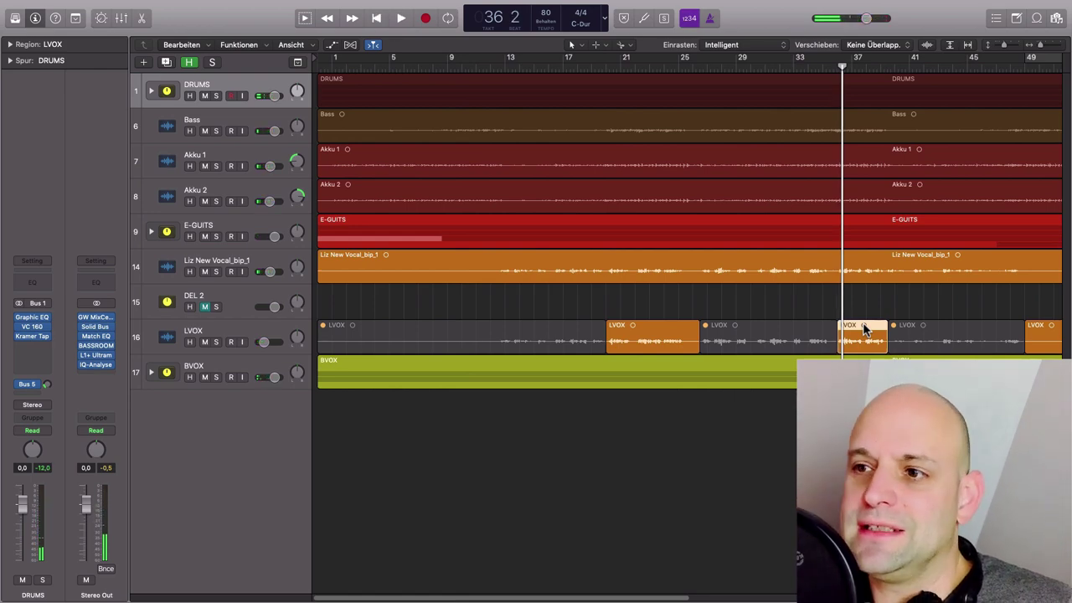
- Select the orange LVOX regions one after another, ending with the long one starting at bar 49
{"action": "left_click", "coordinate": [642, 331]}
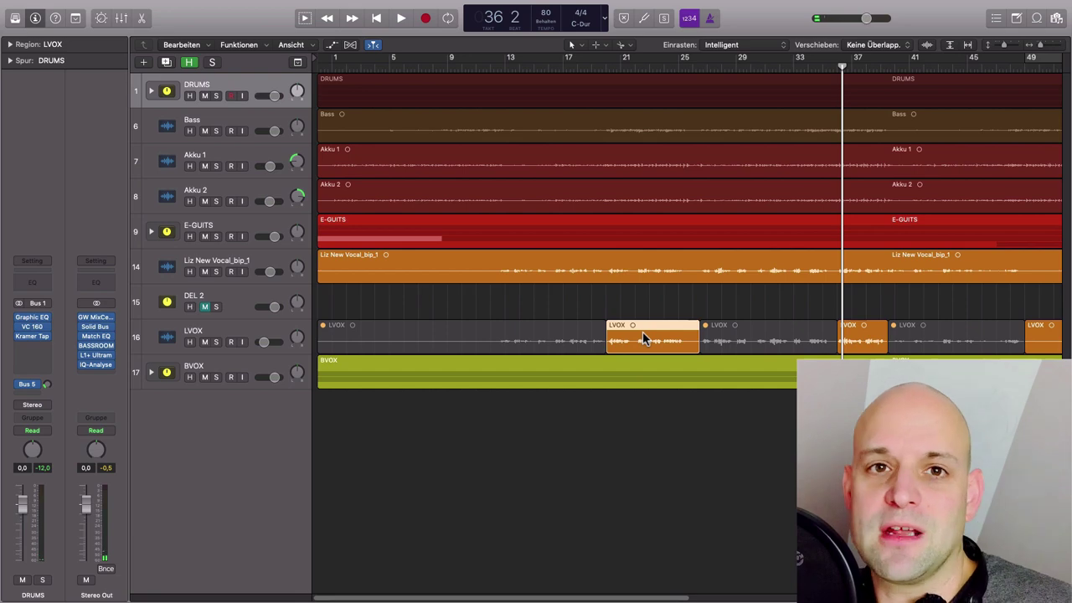
{"action": "left_click", "coordinate": [873, 332]}
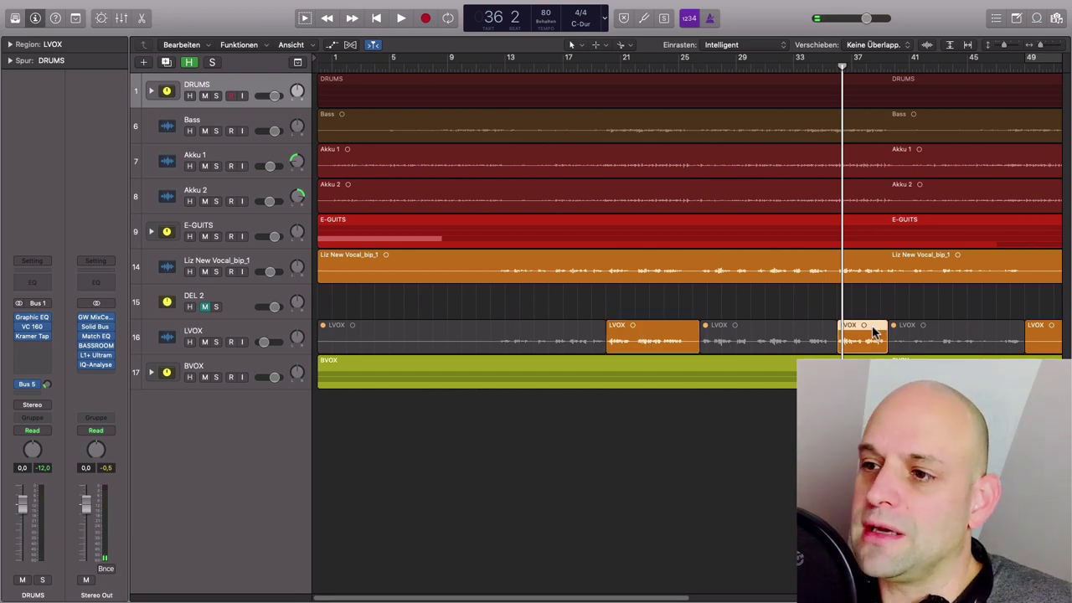
{"action": "left_click", "coordinate": [677, 333]}
{"action": "scroll", "coordinate": [677, 333], "scroll_direction": "right", "scroll_amount": 10}
{"action": "left_click", "coordinate": [879, 331]}
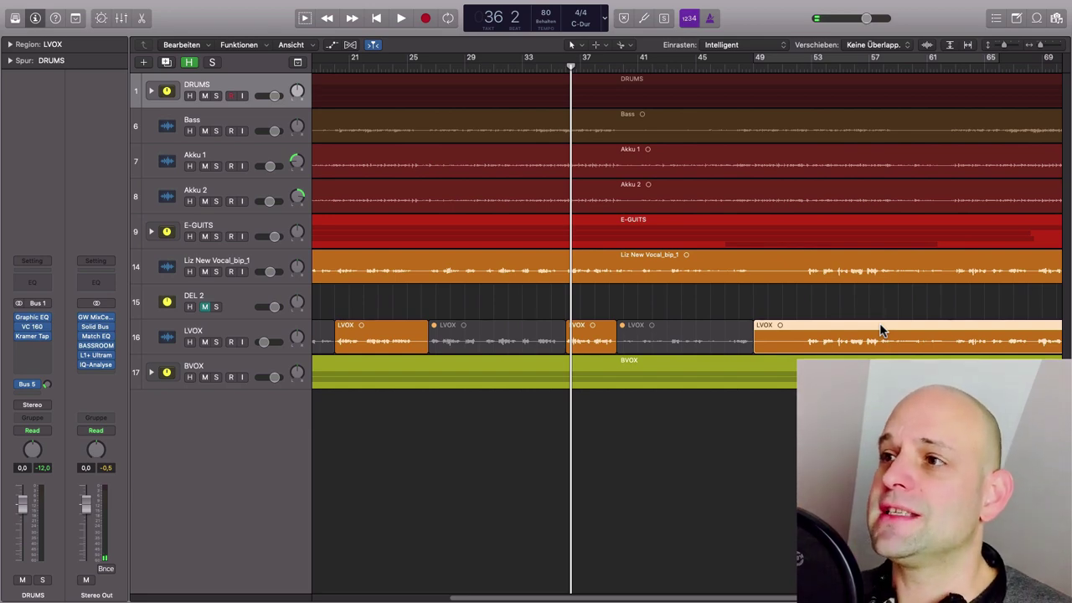
- Try out a cycle area from bar 49 to 66, and play a one-bar cycle area drawn at bar 29
{"action": "left_click", "coordinate": [856, 60]}
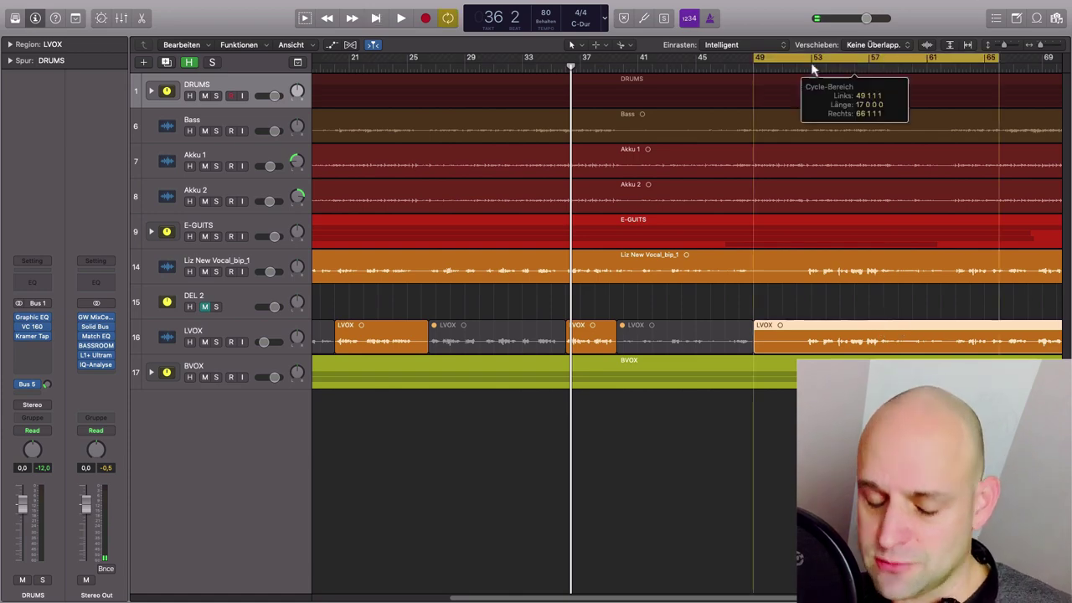
{"action": "left_click", "coordinate": [810, 62]}
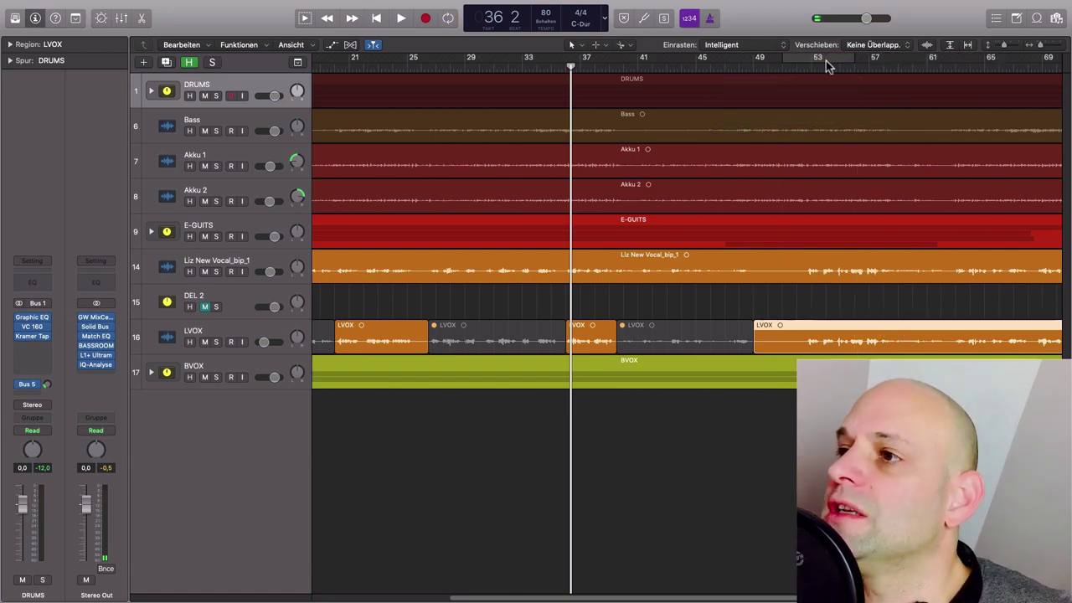
{"action": "left_click_drag", "start_coordinate": [825, 63], "coordinate": [462, 83]}
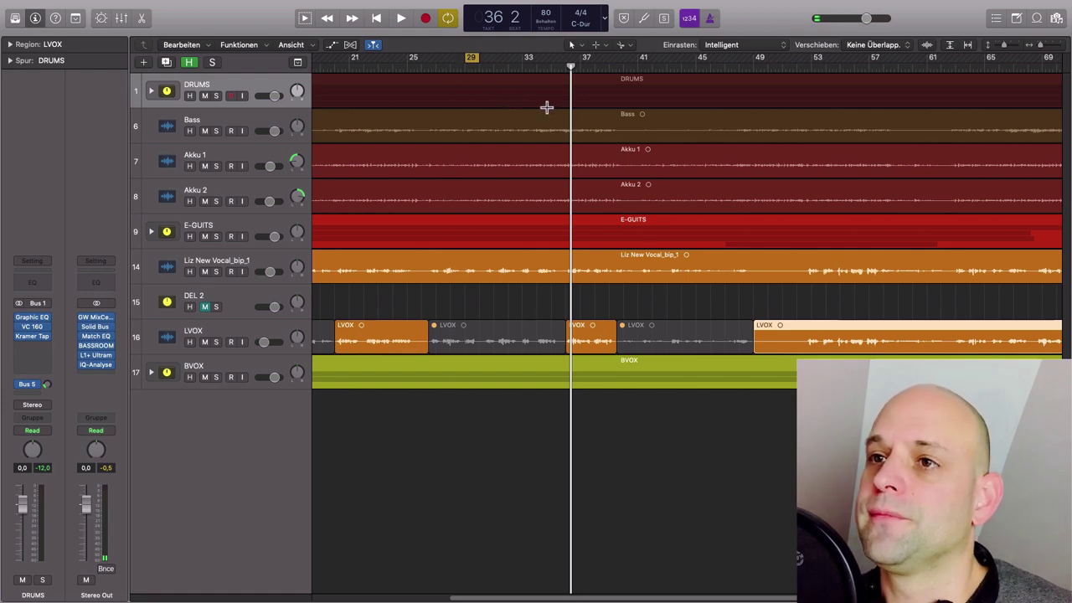
{"action": "key", "text": "space"}
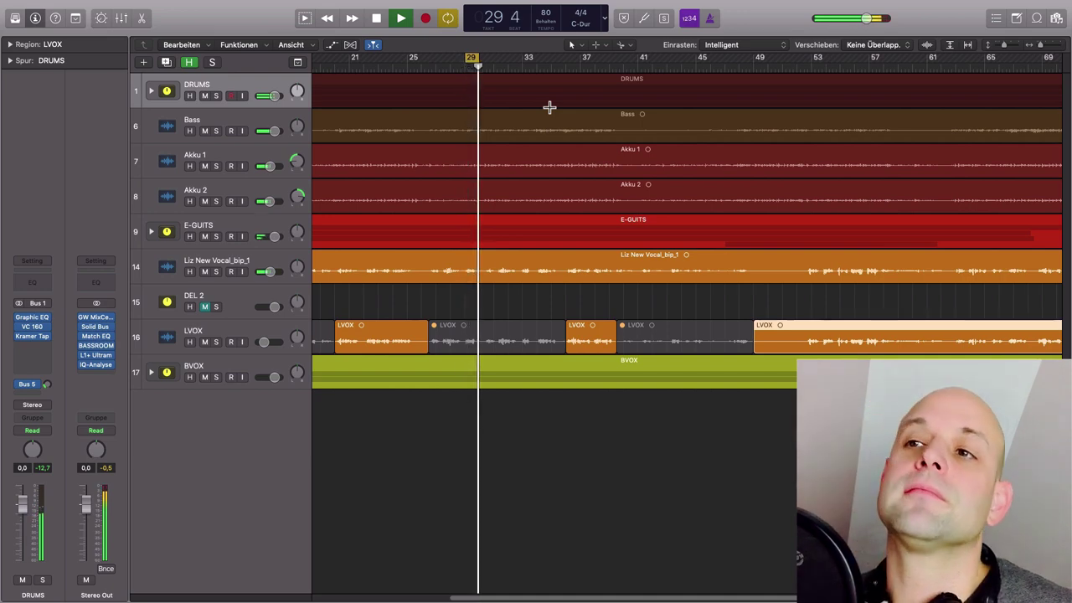
{"action": "key", "text": "space"}
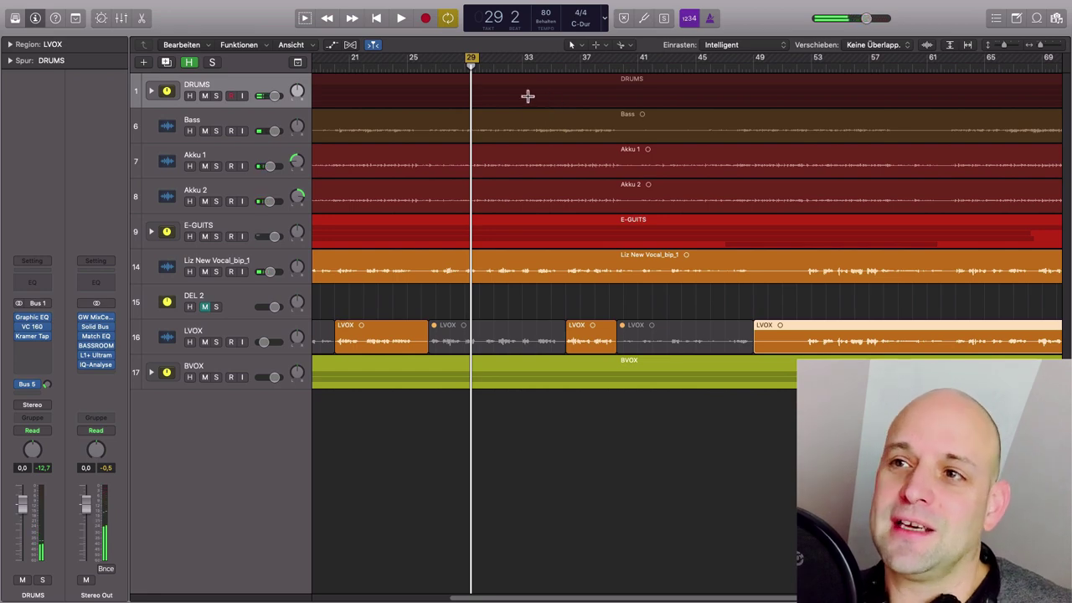
- Extend the cycle area to bars 29 to 37, refit it to the LVOX region at bar 36, and switch cycle mode off
{"action": "left_click_drag", "start_coordinate": [484, 59], "coordinate": [586, 67]}
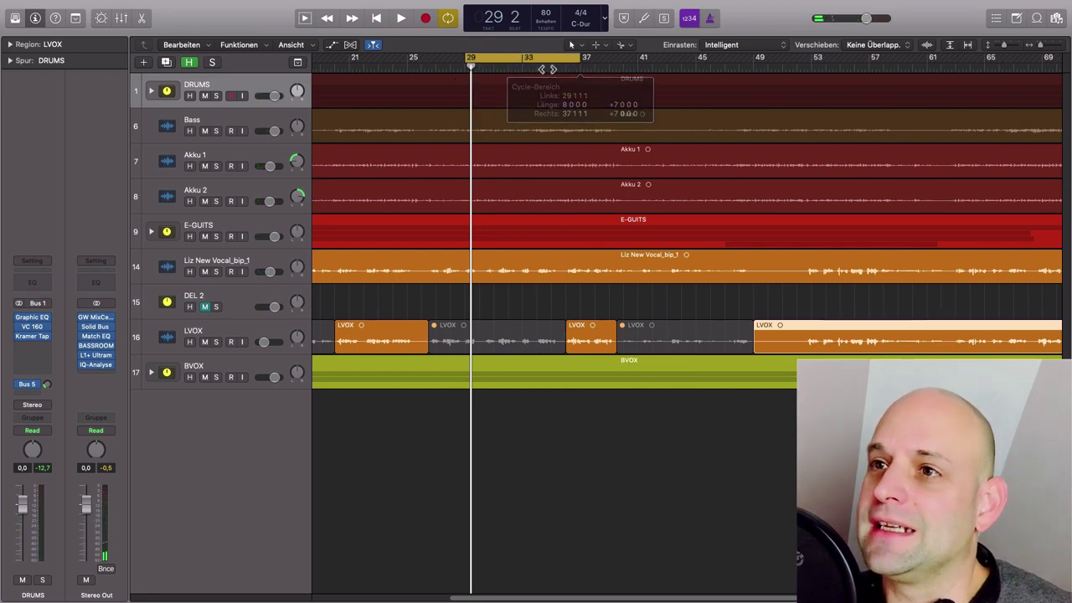
{"action": "left_click_drag", "start_coordinate": [519, 59], "coordinate": [616, 75]}
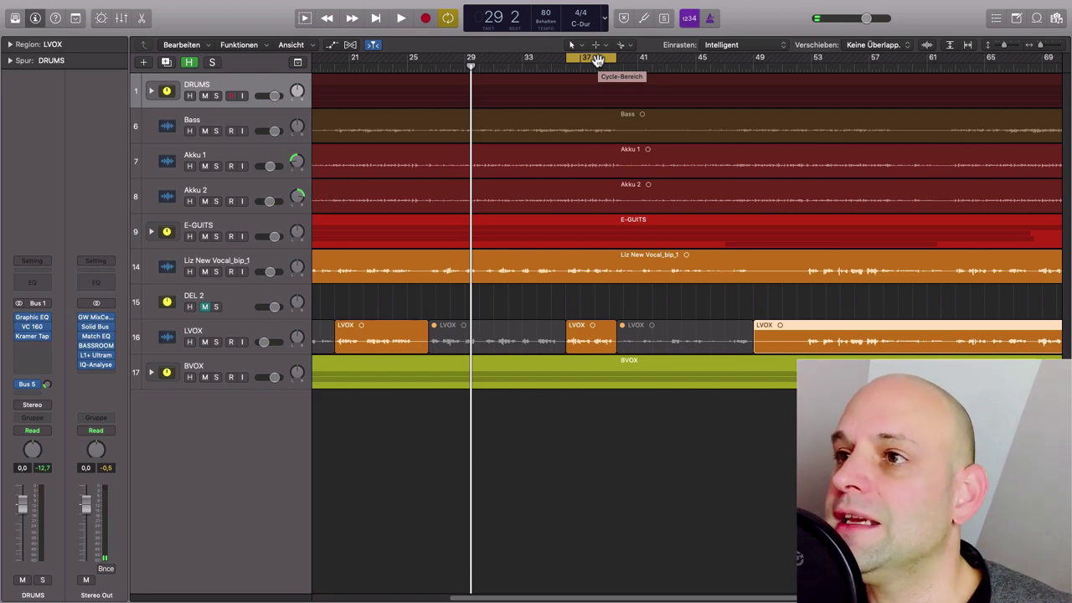
{"action": "left_click", "coordinate": [597, 60]}
{"action": "left_click", "coordinate": [597, 61]}
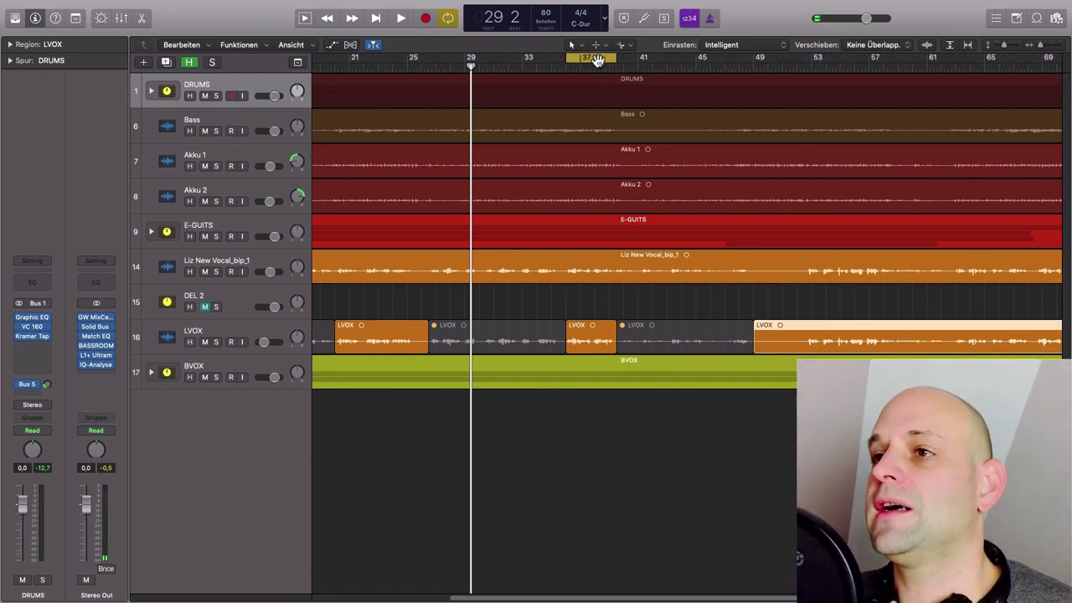
{"action": "left_click", "coordinate": [596, 60]}
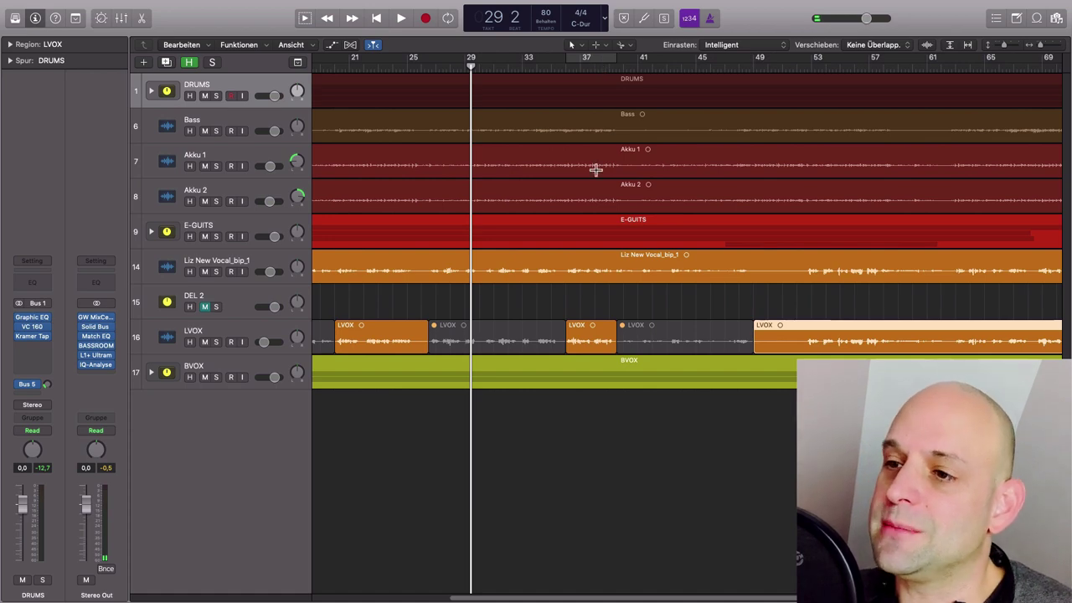
- Select the orange LVOX region at bar 20, draw a rough cycle area around it from about bar 18 to 27, and deselect the region
{"action": "left_click", "coordinate": [657, 458], "text": "ctrl+alt"}
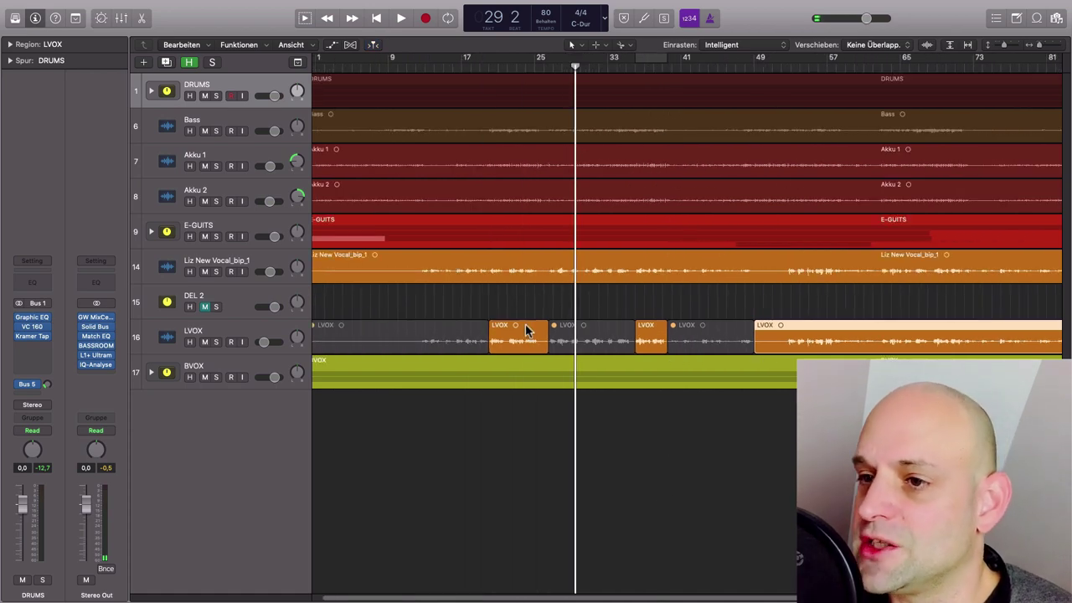
{"action": "left_click", "coordinate": [525, 330]}
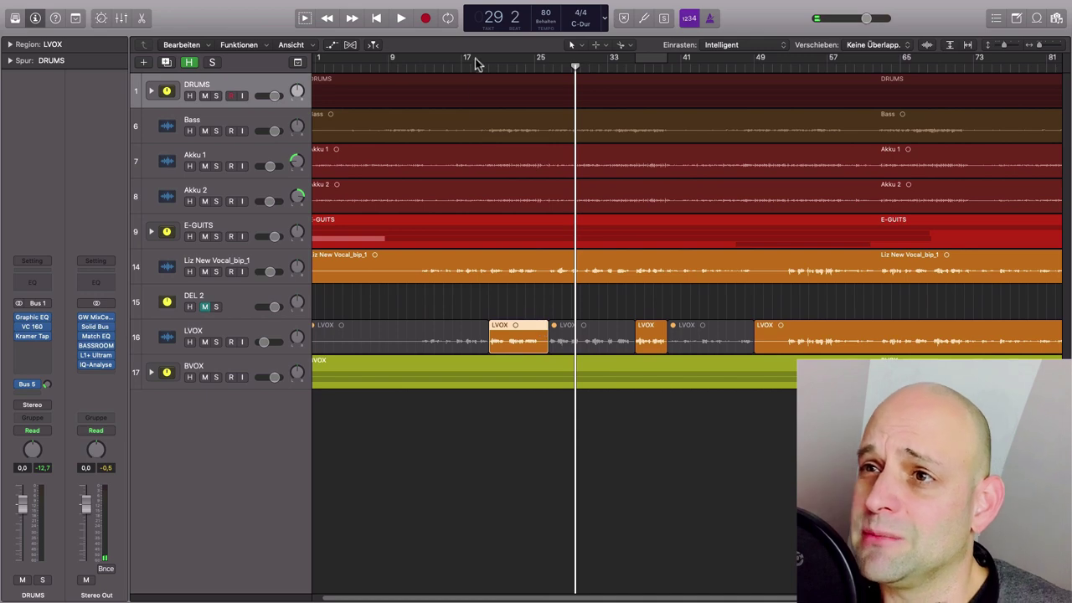
{"action": "left_click_drag", "start_coordinate": [472, 62], "coordinate": [551, 85]}
{"action": "mouse_move", "coordinate": [472, 59]}
{"action": "left_mouse_down"}
{"action": "mouse_move", "coordinate": [497, 60]}
{"action": "mouse_move", "coordinate": [470, 61]}
{"action": "left_mouse_up"}
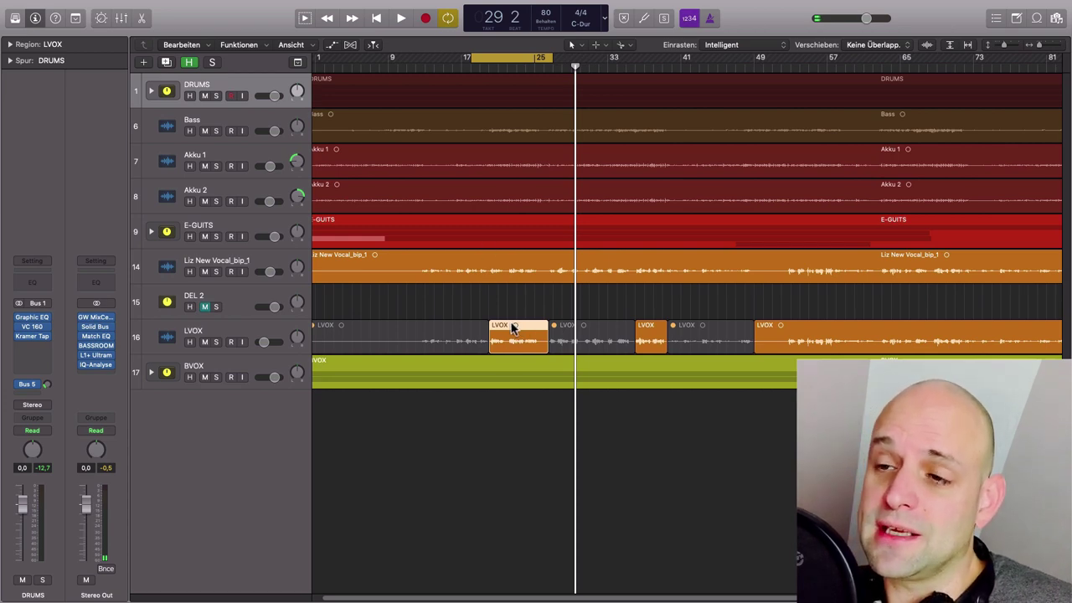
{"action": "left_click", "coordinate": [536, 411]}
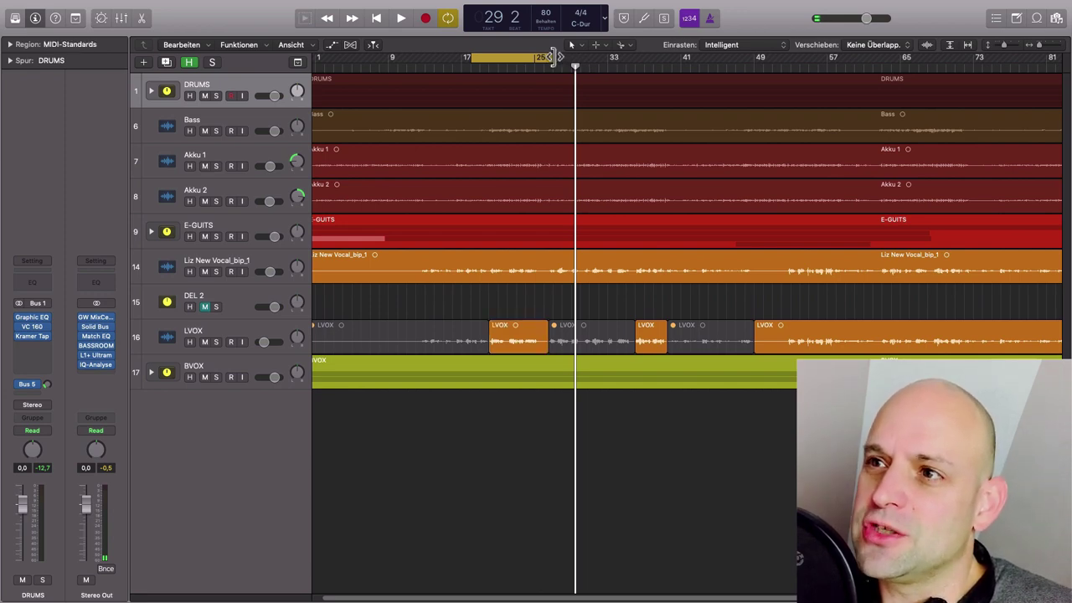
- Set the cycle area to the rounded bounds of the orange LVOX region at bar 20
{"action": "left_click", "coordinate": [508, 329]}
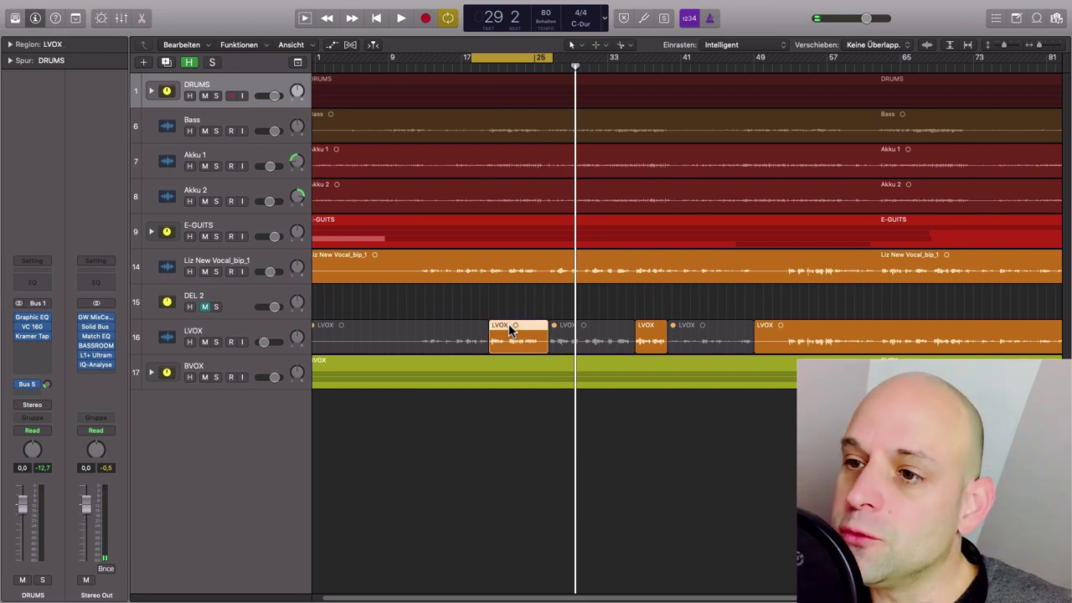
{"action": "key", "text": "super+u"}
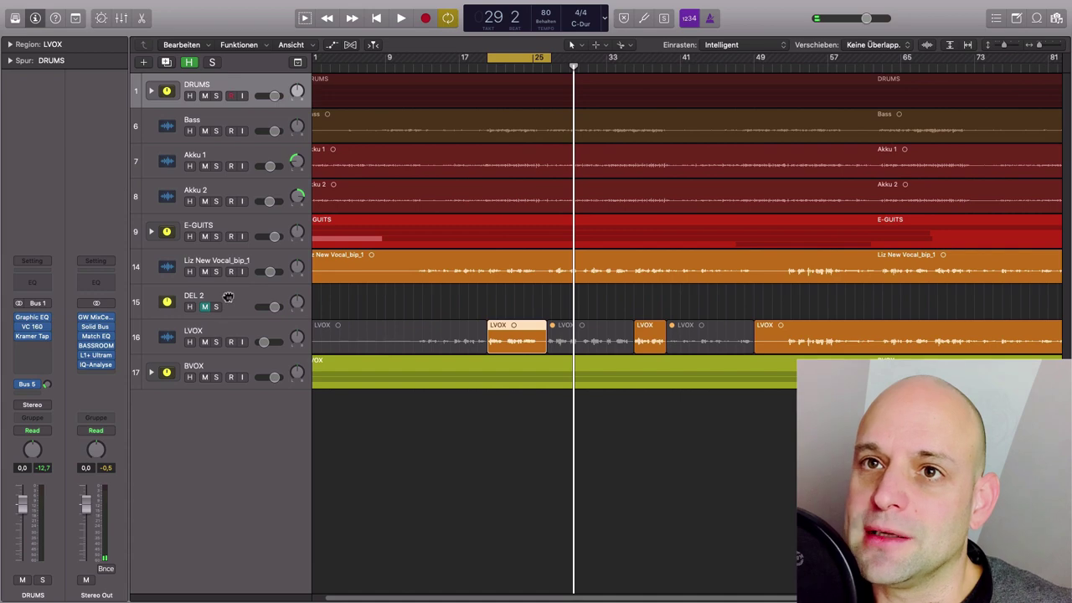
- Move the LVOX track to the top of the track list and add the following gray LVOX region to the selection
{"action": "left_click_drag", "start_coordinate": [224, 336], "coordinate": [237, 76]}
{"action": "key", "text": "super+Right"}
{"action": "key", "text": "super+Right"}
{"action": "key", "text": "super+Right"}
{"action": "key", "text": "super+Right"}
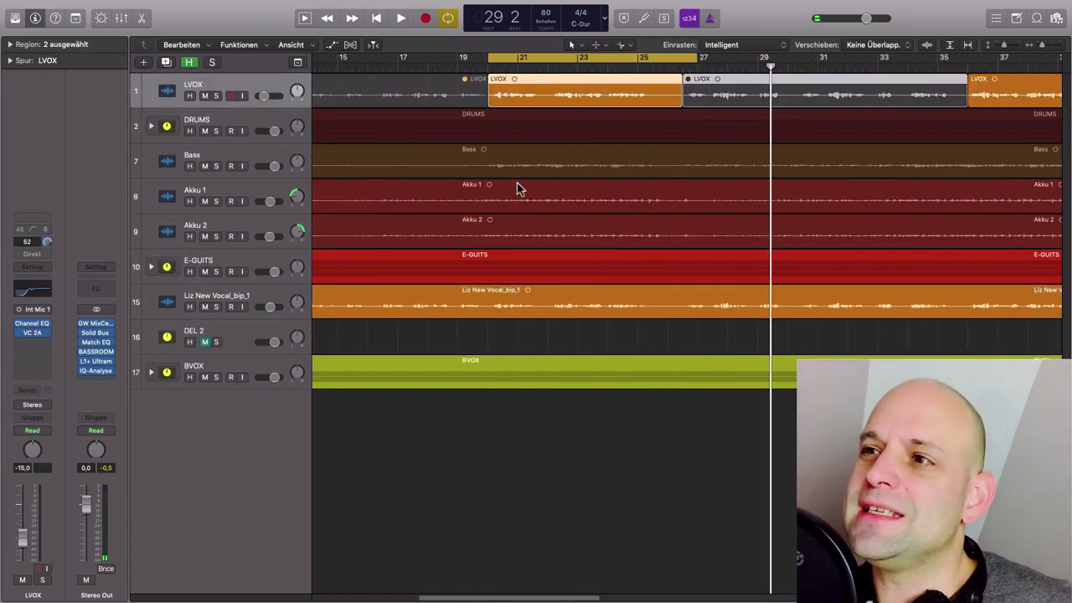
- Examine where the two selected LVOX regions meet between bars 26 and 27 relative to the end of the cycle area
{"action": "scroll", "coordinate": [523, 191], "scroll_direction": "up", "scroll_amount": 3}
{"action": "scroll", "coordinate": [568, 197], "scroll_direction": "right", "scroll_amount": 2}
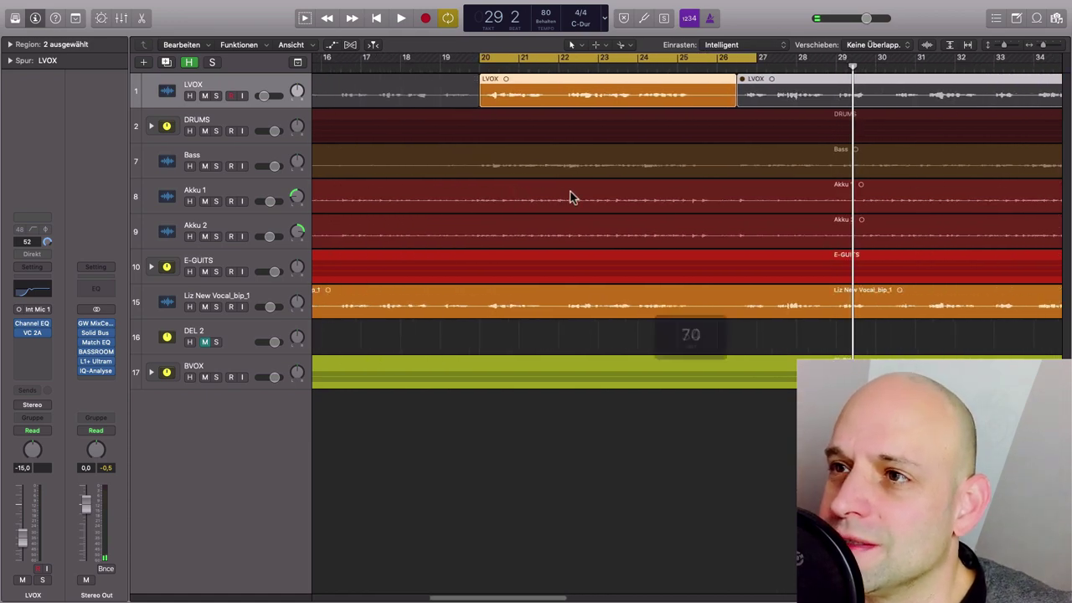
{"action": "scroll", "coordinate": [569, 201], "scroll_direction": "right", "scroll_amount": 2}
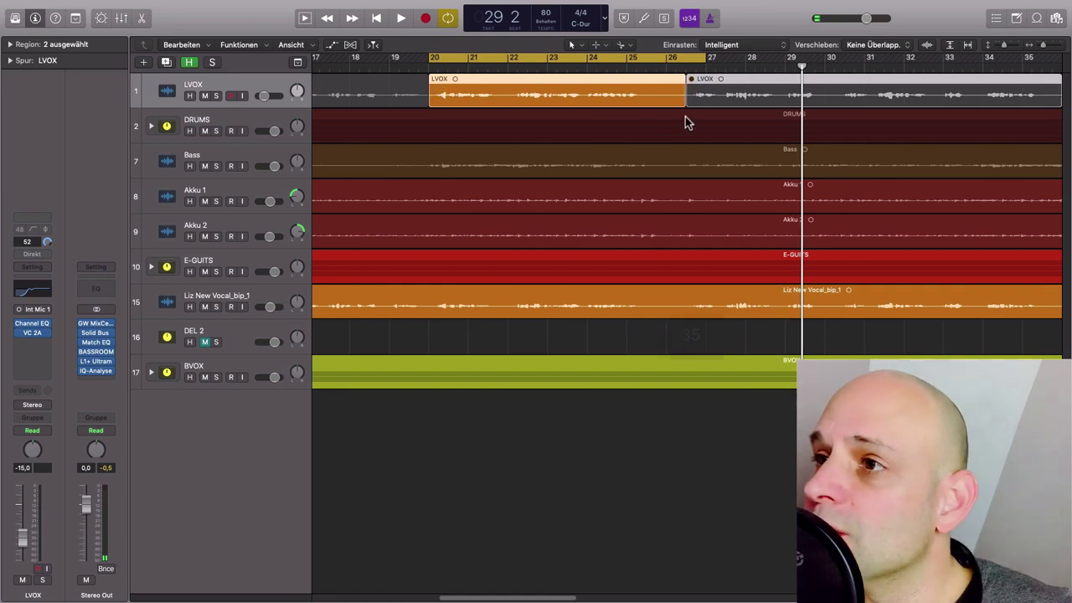
{"action": "key", "text": "z"}
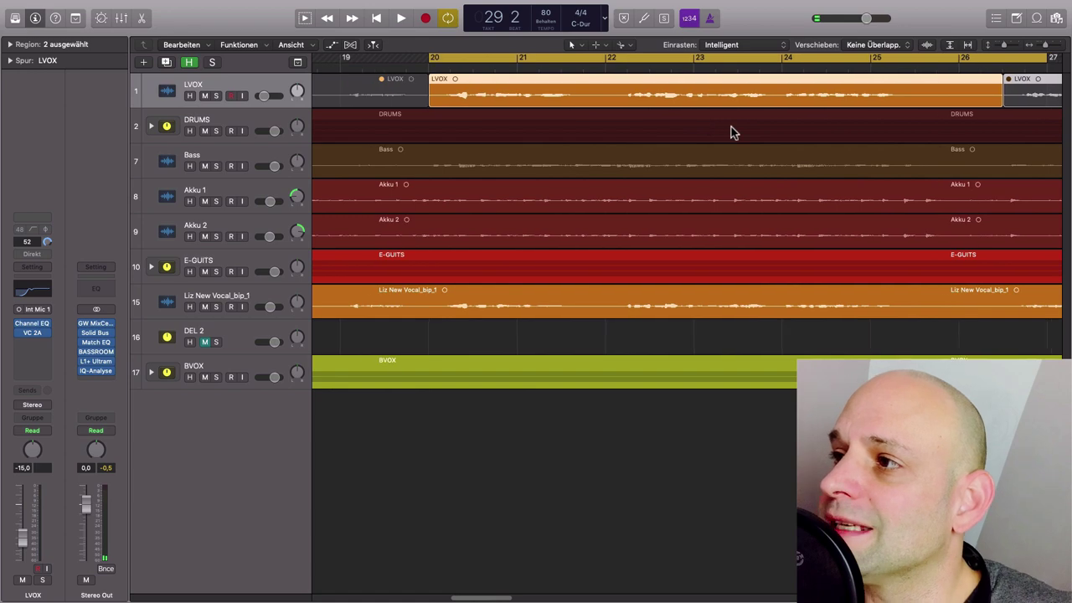
{"action": "scroll", "coordinate": [731, 126], "scroll_direction": "right", "scroll_amount": 5}
{"action": "scroll", "coordinate": [744, 91], "scroll_direction": "down", "scroll_amount": 3}
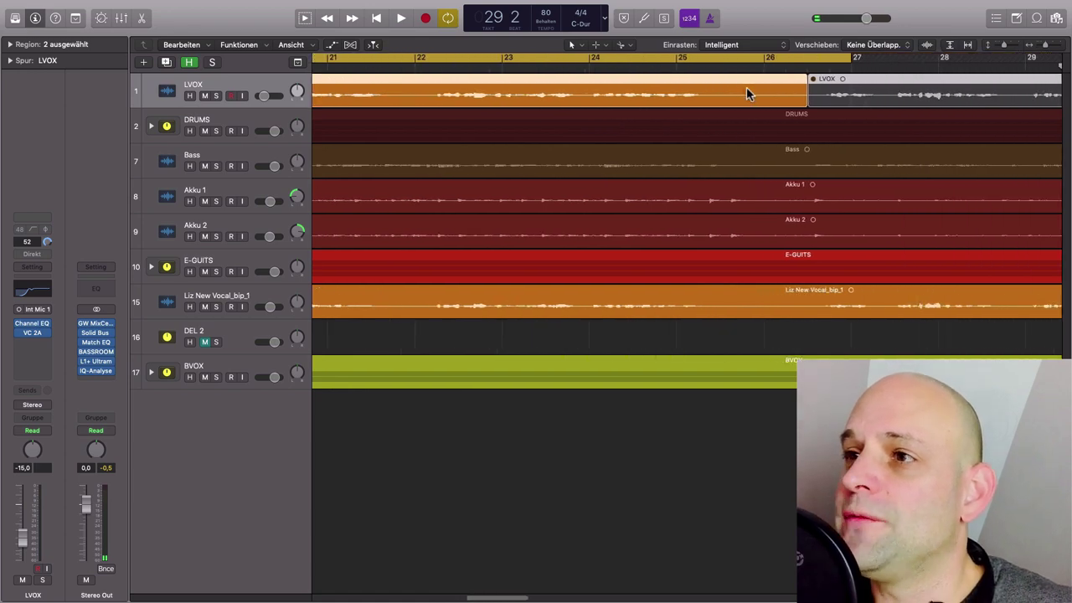
{"action": "scroll", "coordinate": [723, 110], "scroll_direction": "down", "scroll_amount": 5}
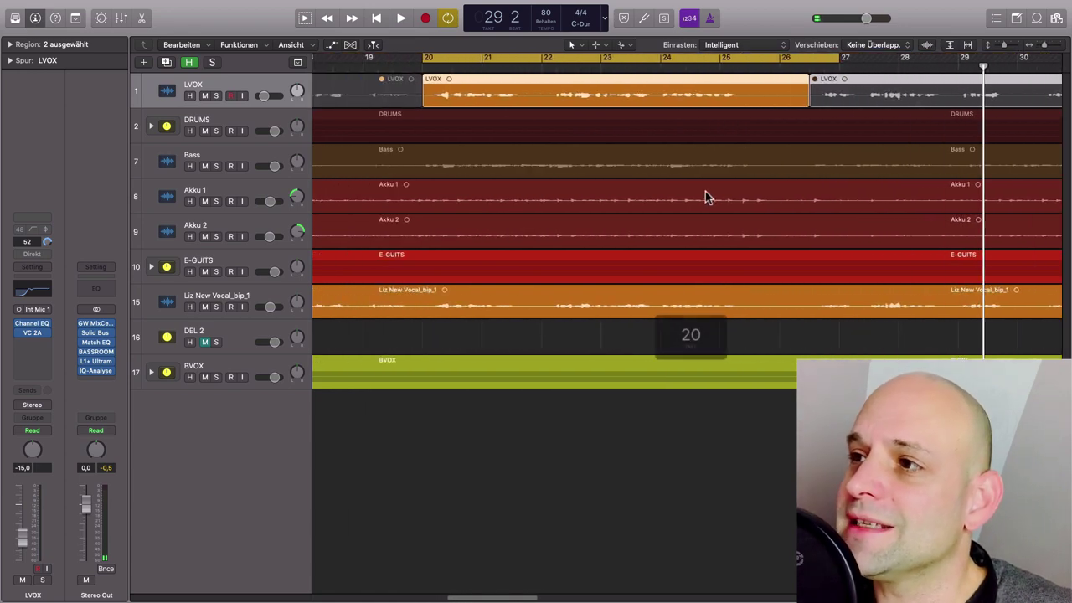
- Select the orange LVOX region at bar 36 and set the cycle area to its rounded bounds
{"action": "scroll", "coordinate": [701, 198], "scroll_direction": "down", "scroll_amount": 3}
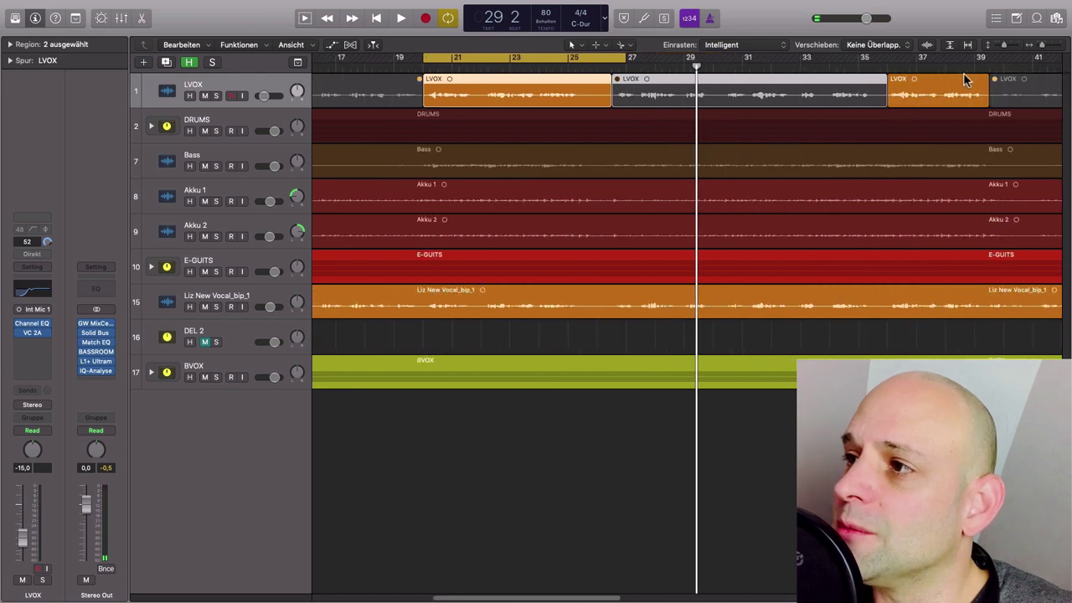
{"action": "left_click", "coordinate": [942, 80]}
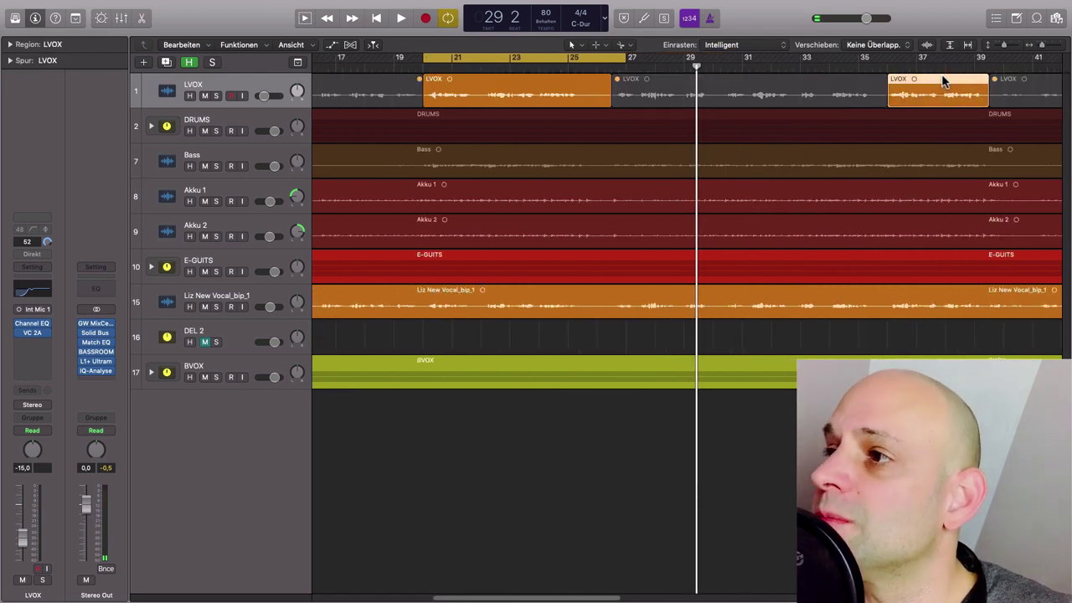
{"action": "key", "text": "super+u"}
{"action": "scroll", "coordinate": [947, 84], "scroll_direction": "right", "scroll_amount": 5}
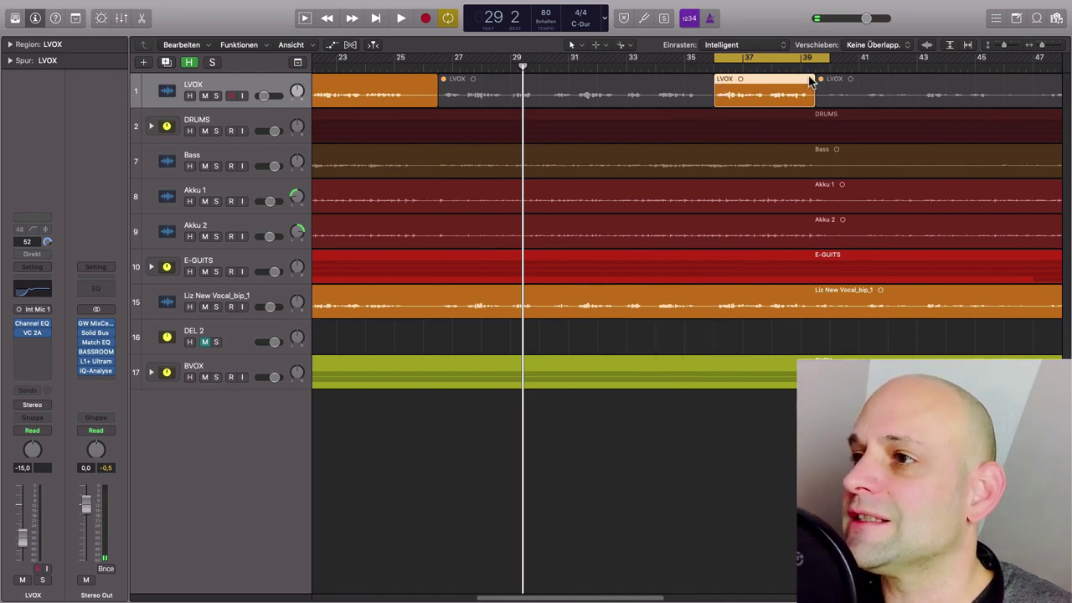
- Select the orange LVOX region at bar 20 and set the cycle area to its exact, unrounded bounds
{"action": "scroll", "coordinate": [805, 85], "scroll_direction": "left", "scroll_amount": 5}
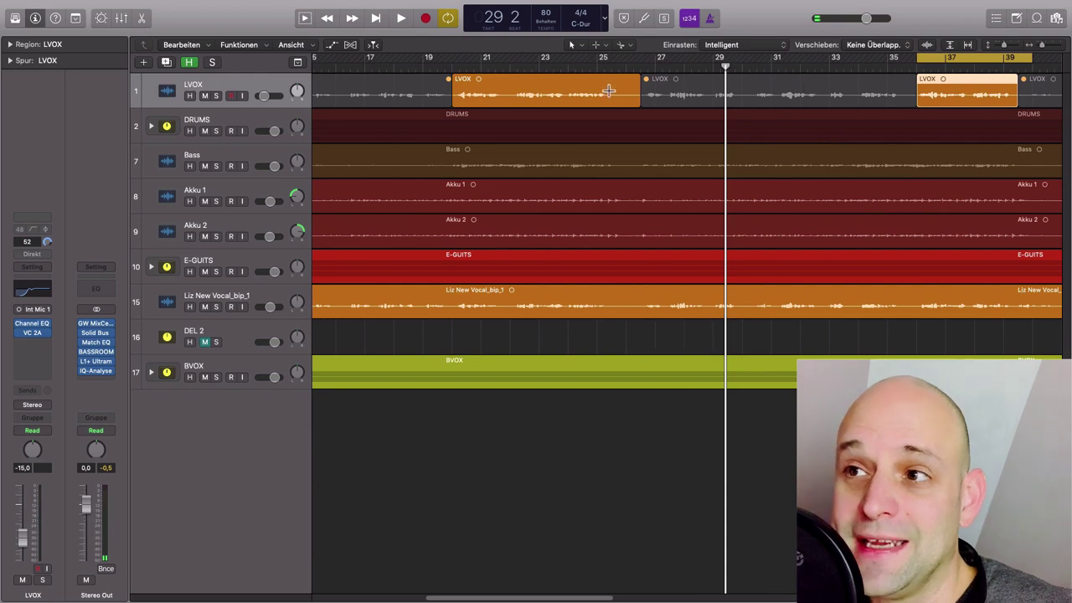
{"action": "left_click", "coordinate": [586, 84]}
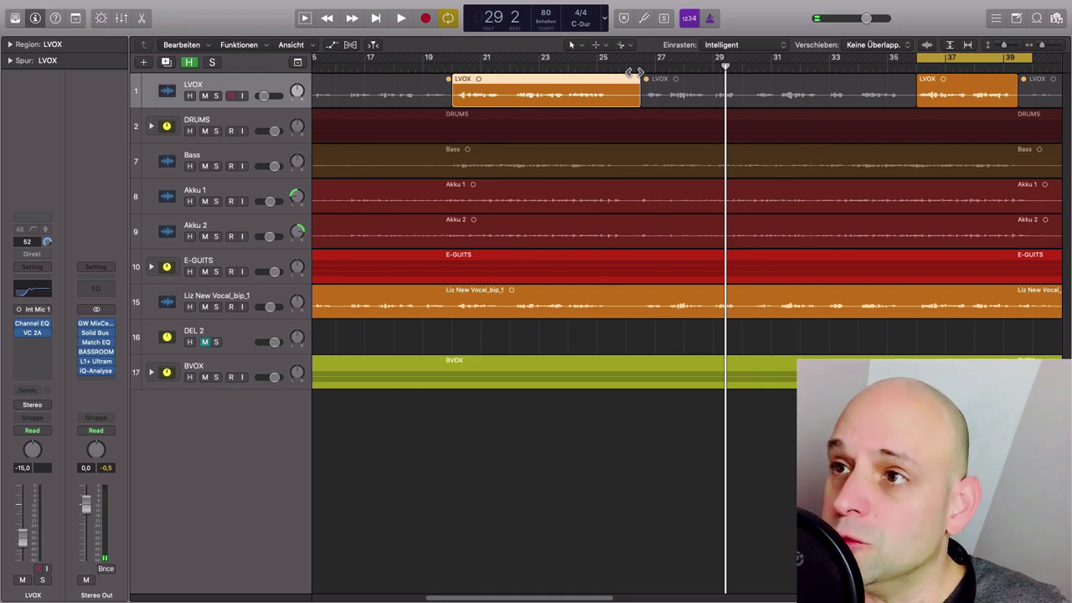
{"action": "key", "text": "super+u"}
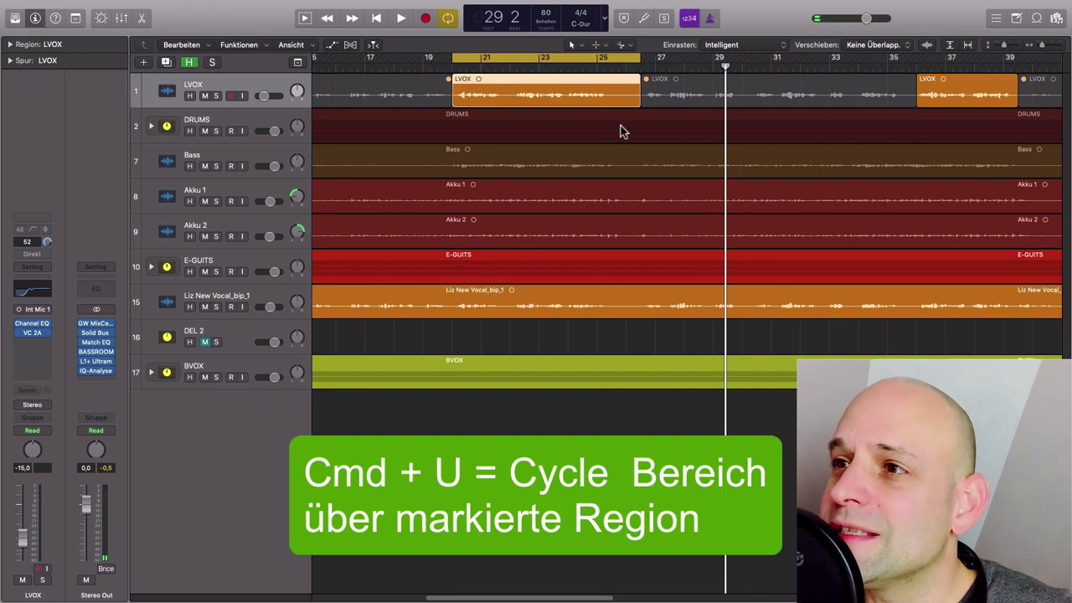
{"action": "key", "text": "super+Right"}
{"action": "key", "text": "super+Right"}
{"action": "key", "text": "super+Right"}
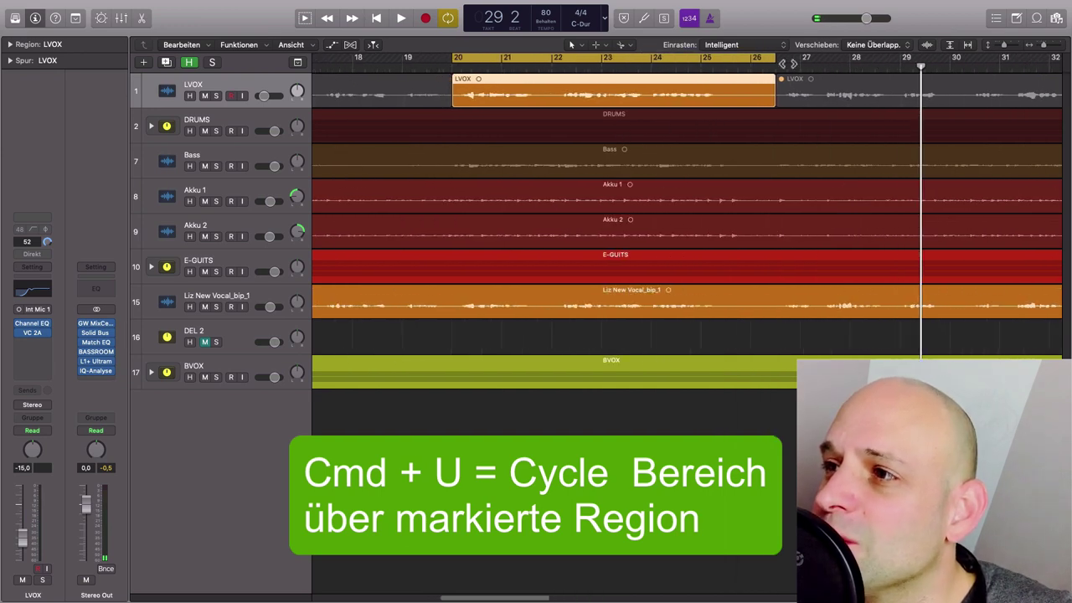
{"action": "mouse_move", "coordinate": [775, 63]}
{"action": "left_mouse_down"}
{"action": "mouse_move", "coordinate": [757, 63]}
{"action": "mouse_move", "coordinate": [773, 63]}
{"action": "left_mouse_up"}
- Set the cycle area to the exact bounds of the orange LVOX region at bar 36 and turn it into a skip area
{"action": "scroll", "coordinate": [837, 177], "scroll_direction": "right", "scroll_amount": 10}
{"action": "left_click", "coordinate": [775, 84]}
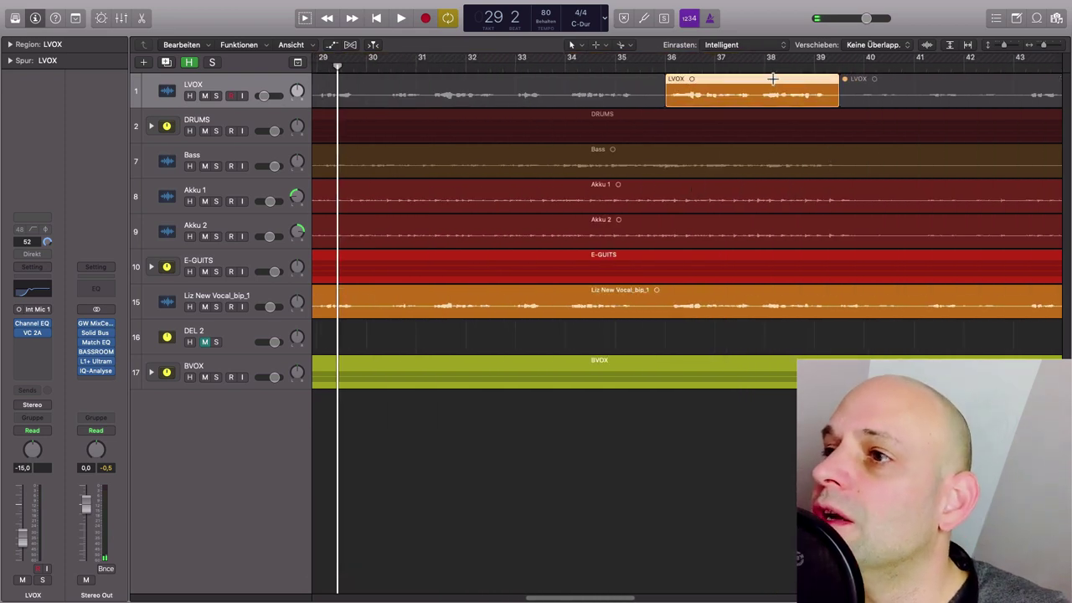
{"action": "key", "text": "super+u"}
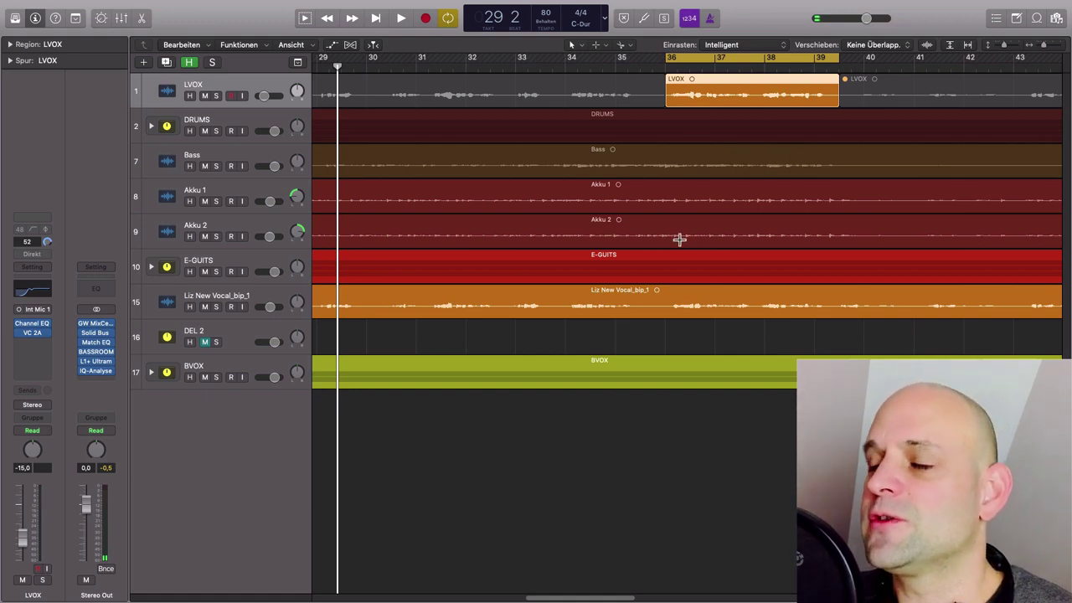
{"action": "scroll", "coordinate": [675, 242], "scroll_direction": "down", "scroll_amount": 4}
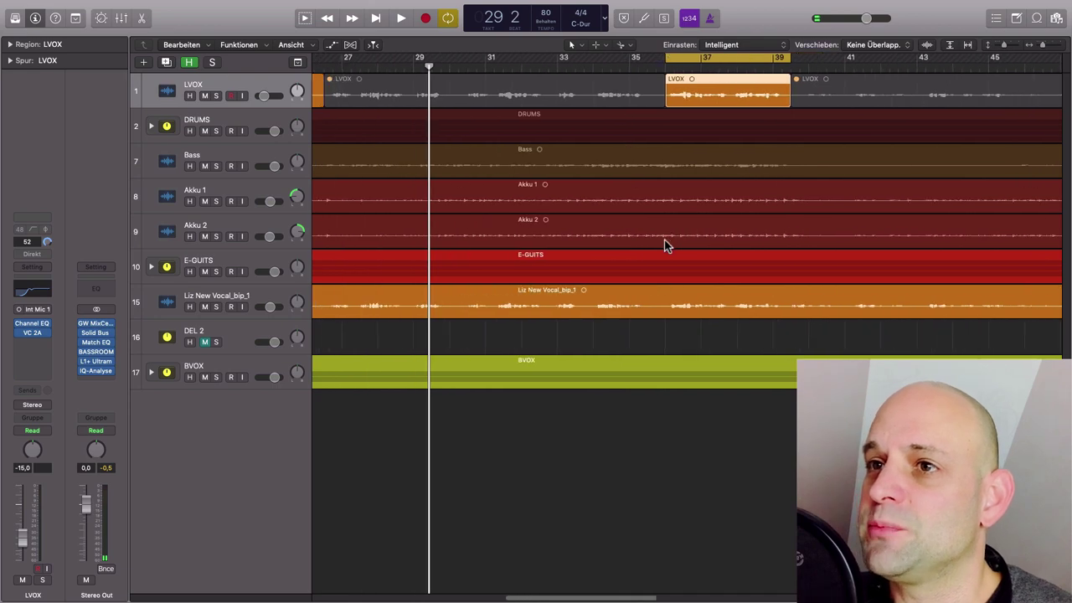
{"action": "scroll", "coordinate": [665, 244], "scroll_direction": "down", "scroll_amount": 4}
{"action": "scroll", "coordinate": [663, 246], "scroll_direction": "down", "scroll_amount": 4}
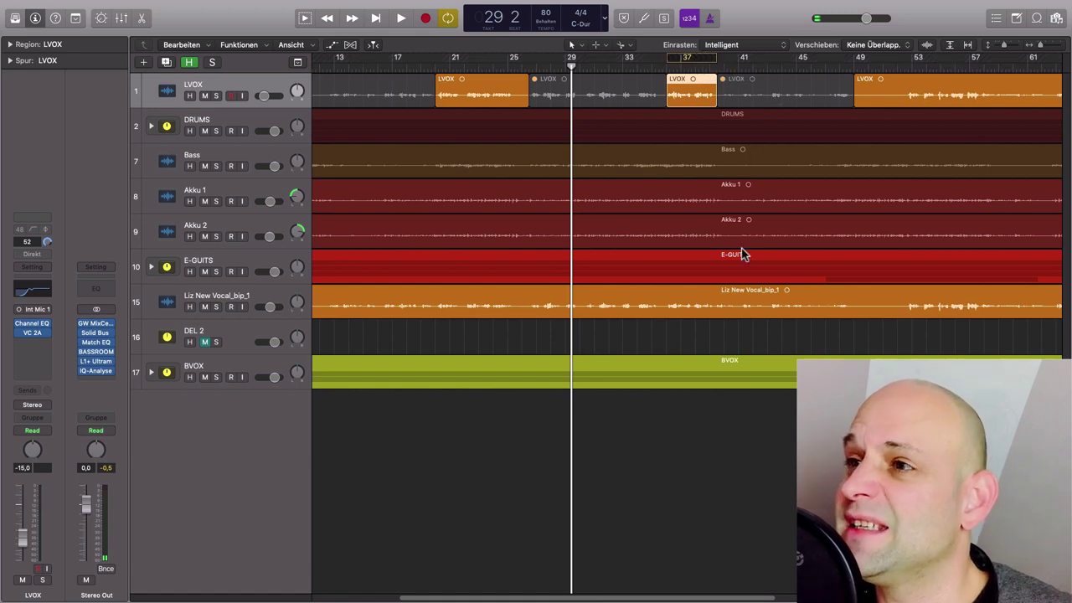
- Play across the skip area from just before bar 36, stop playback, and turn cycle mode off
{"action": "scroll", "coordinate": [737, 255], "scroll_direction": "right", "scroll_amount": 3}
{"action": "scroll", "coordinate": [734, 255], "scroll_direction": "right", "scroll_amount": 1}
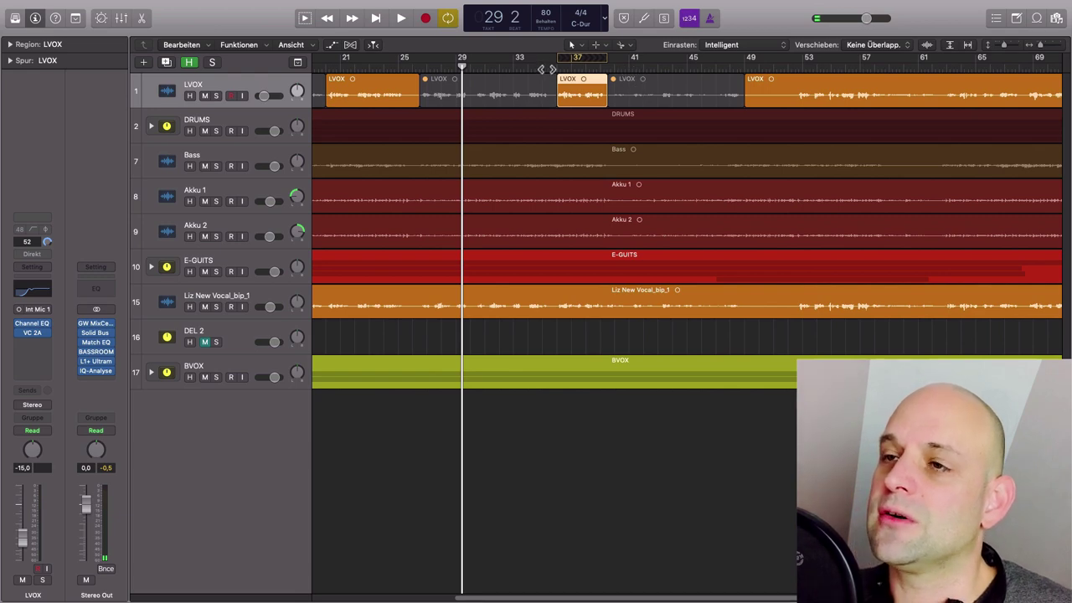
{"action": "left_click", "coordinate": [545, 67]}
{"action": "key", "text": "space"}
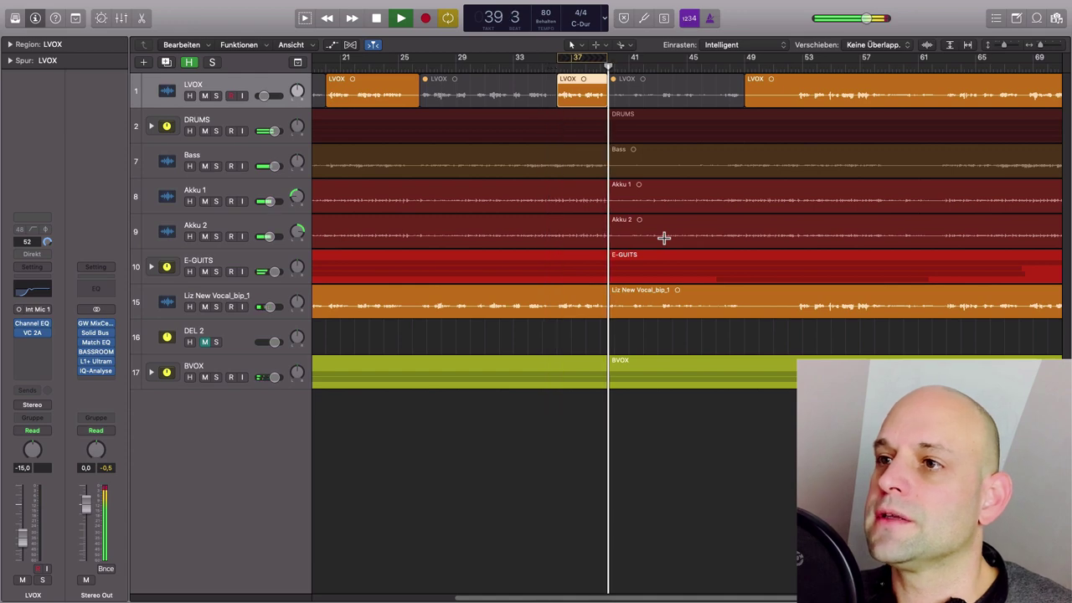
{"action": "key", "text": "space"}
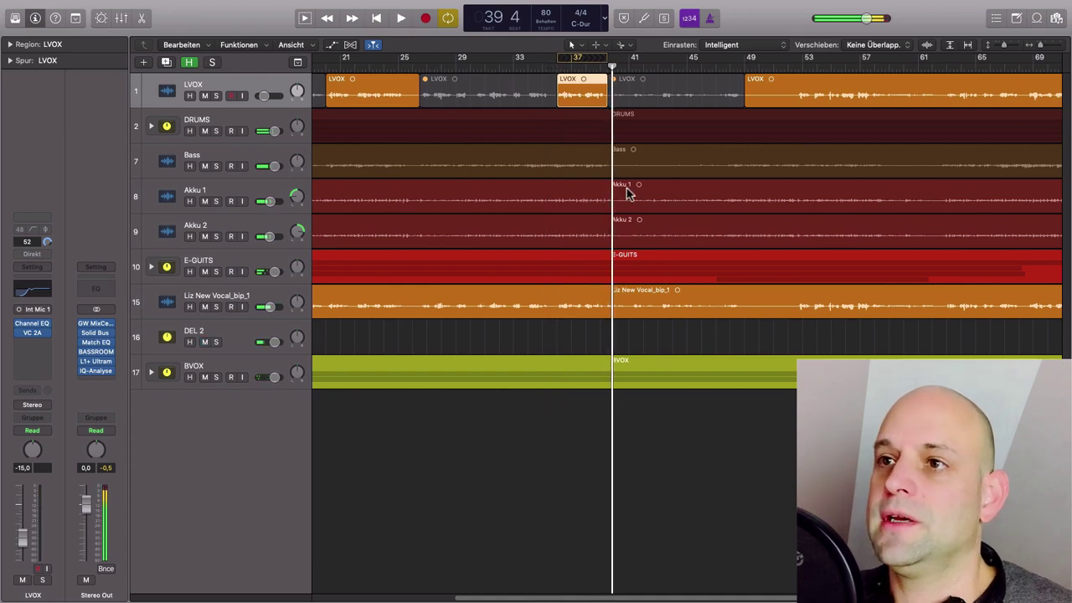
{"action": "key", "text": "space"}
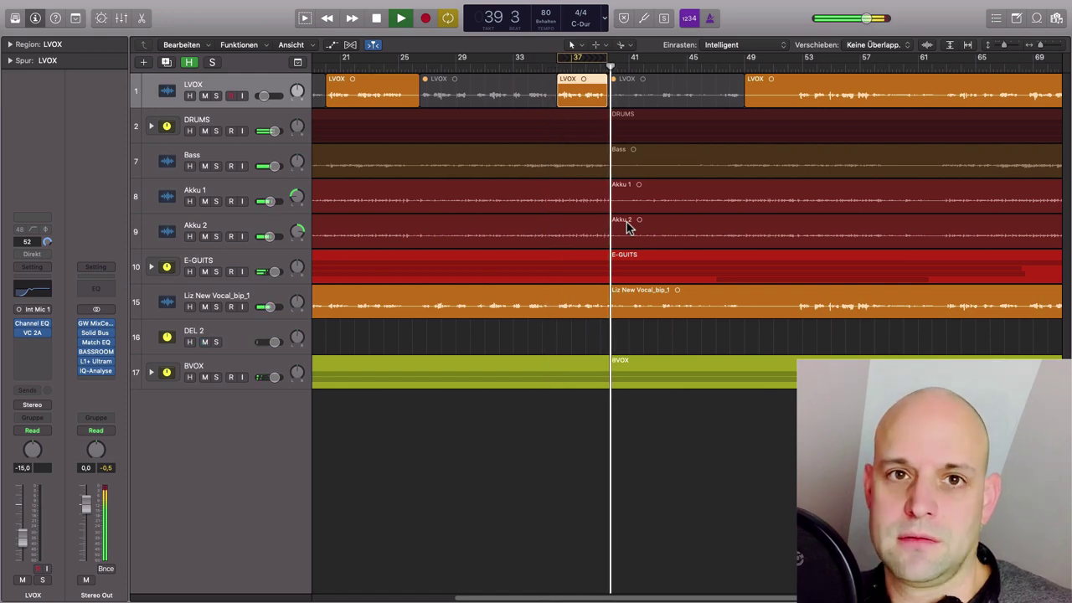
{"action": "key", "text": "space"}
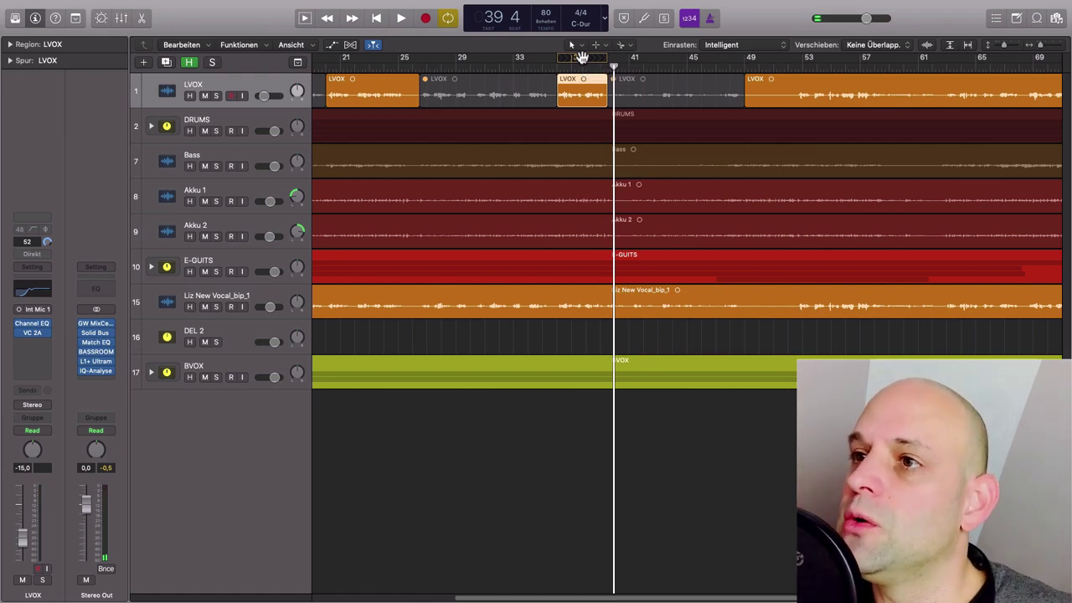
{"action": "left_click", "coordinate": [582, 57]}
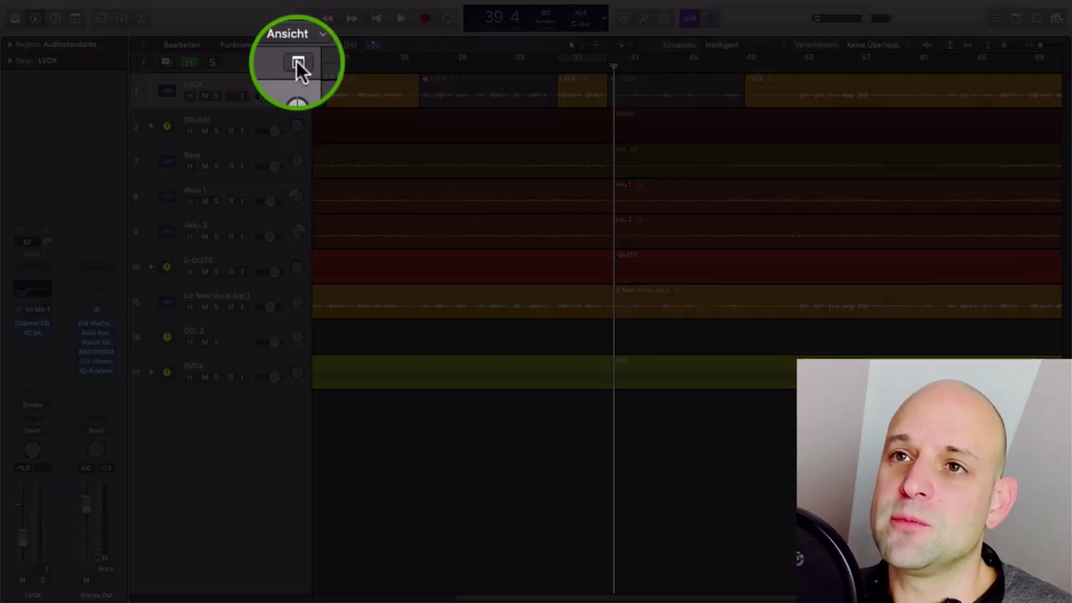
- Show the global tracks and move the LVOX track directly below Liz New Vocal_bip_1
{"action": "left_click", "coordinate": [298, 62]}
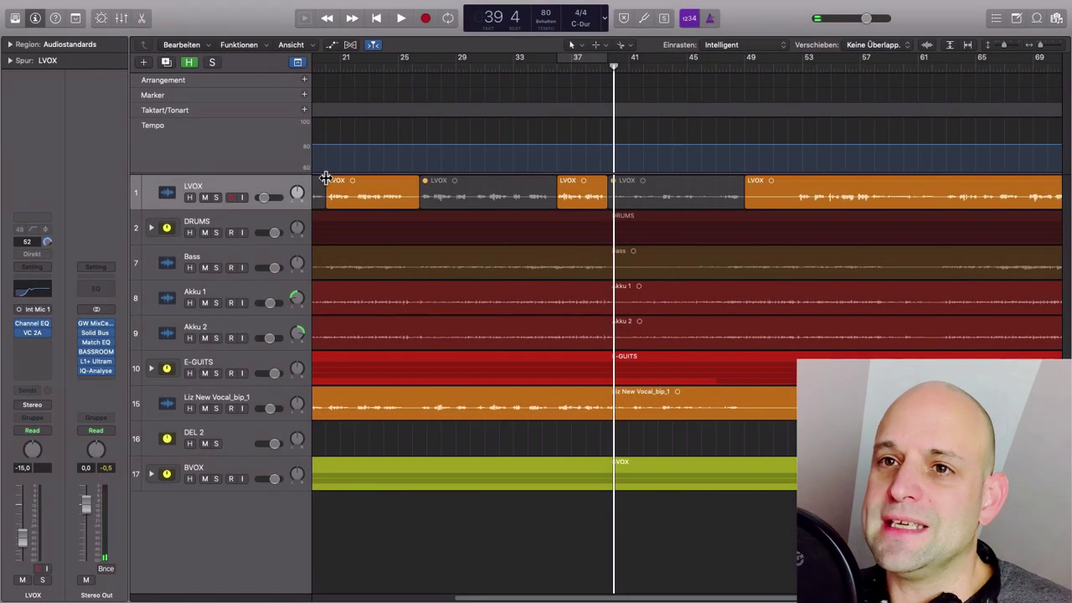
{"action": "scroll", "coordinate": [288, 301], "scroll_direction": "left", "scroll_amount": 1}
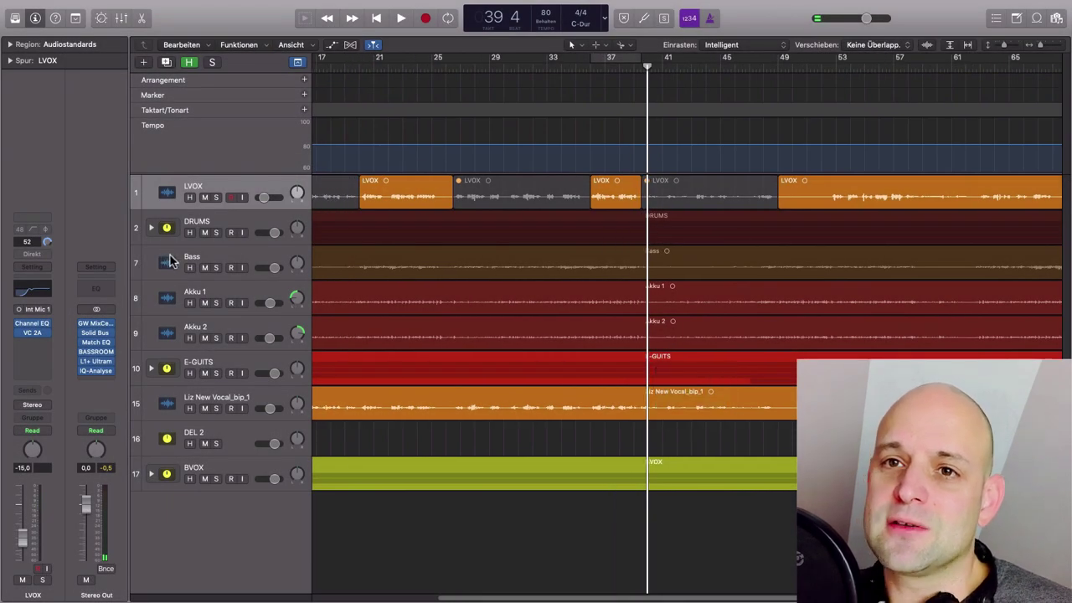
{"action": "left_click_drag", "start_coordinate": [207, 195], "coordinate": [228, 406]}
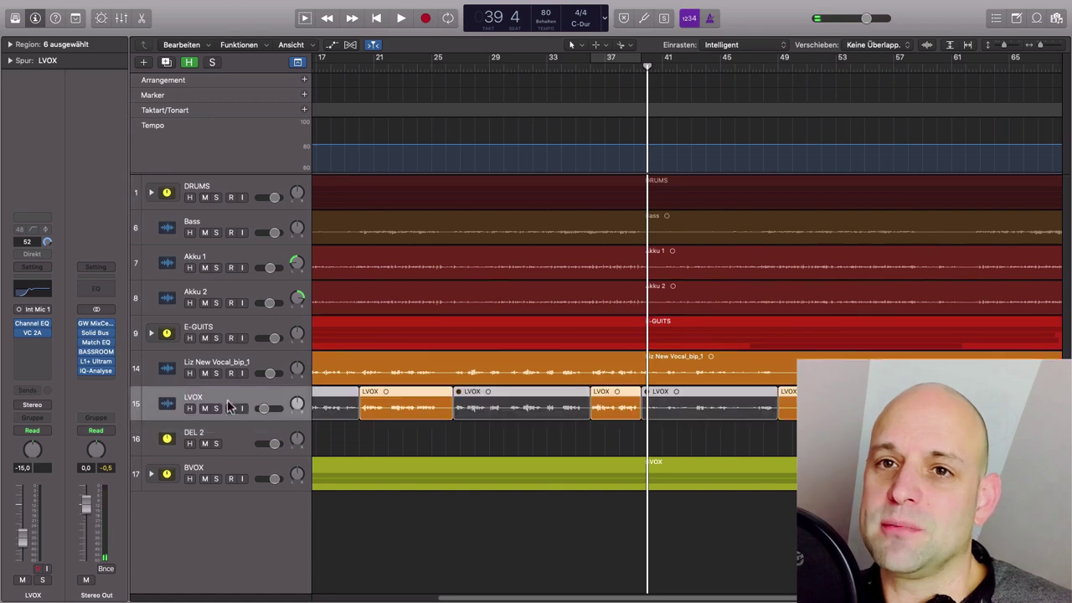
- Expand the DRUMS track stack to show its individual drum tracks
{"action": "left_click", "coordinate": [151, 192]}
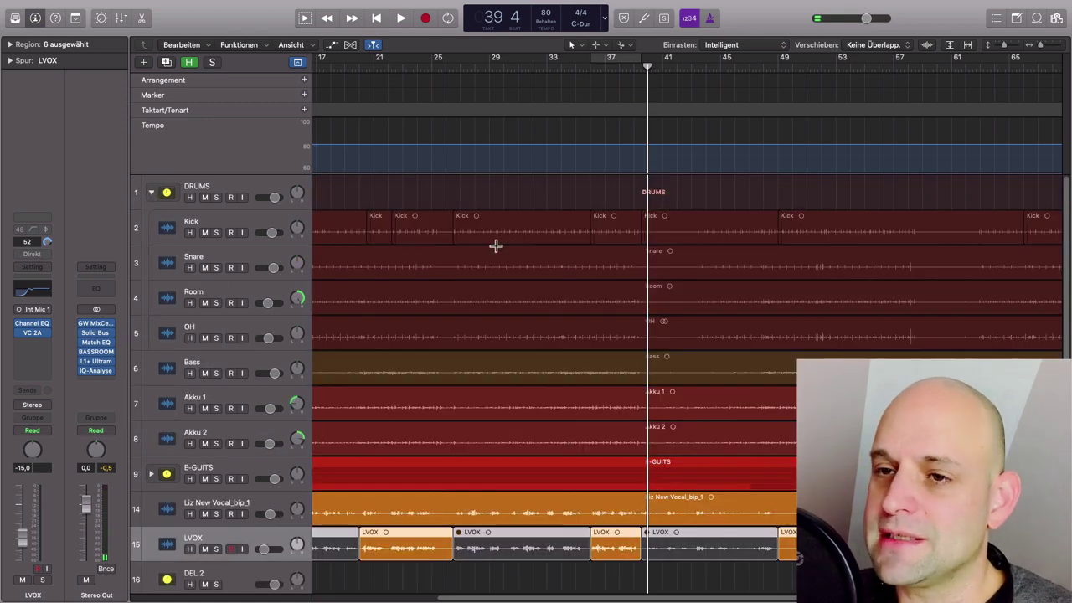
{"action": "key", "text": "super+Left"}
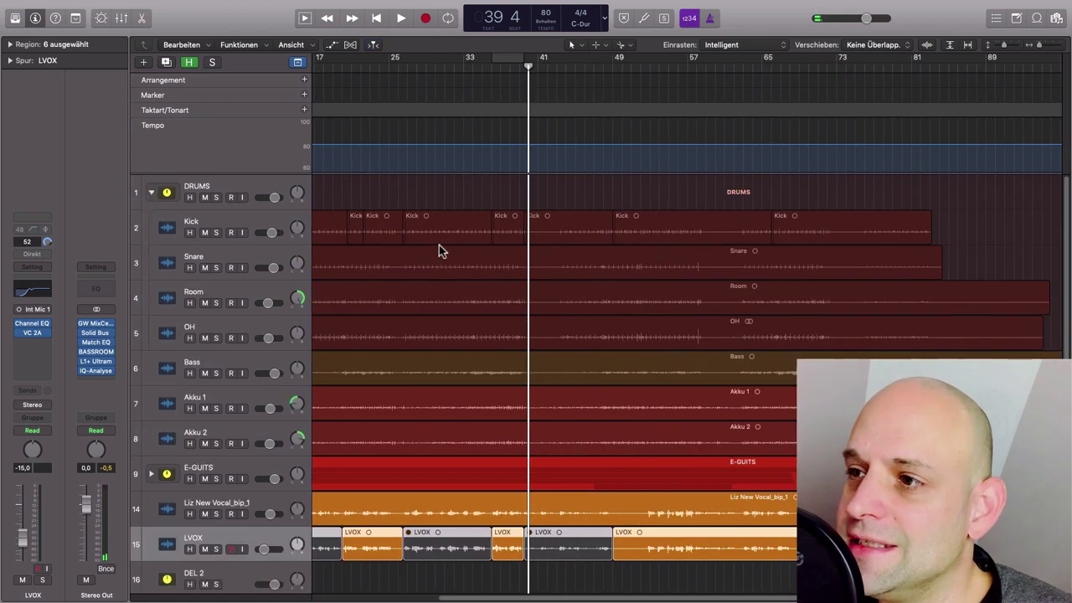
{"action": "scroll", "coordinate": [438, 246], "scroll_direction": "down", "scroll_amount": 1}
{"action": "scroll", "coordinate": [428, 250], "scroll_direction": "left", "scroll_amount": 3}
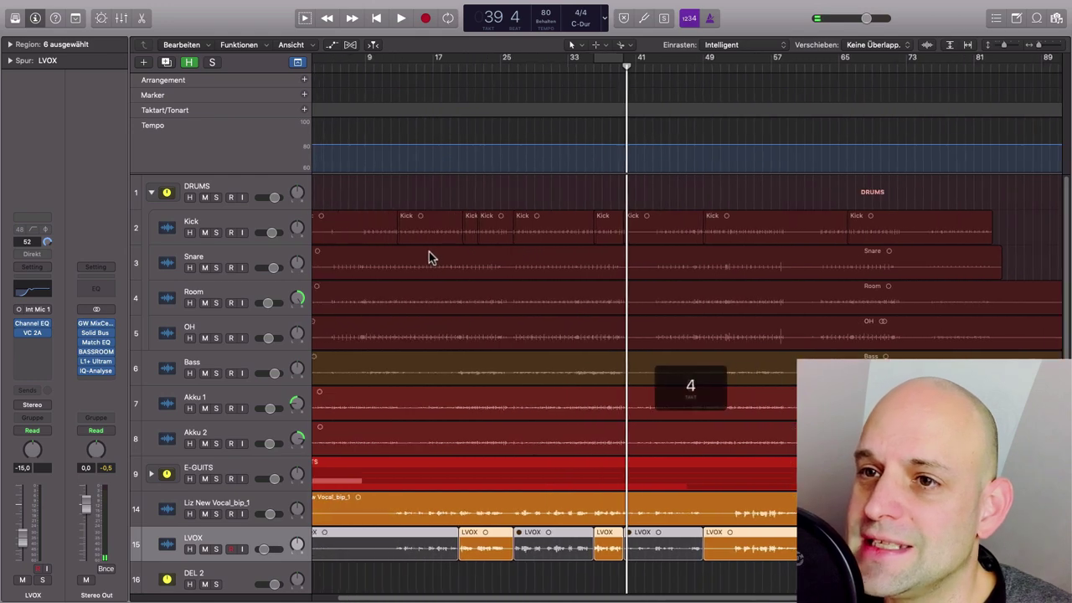
{"action": "scroll", "coordinate": [429, 253], "scroll_direction": "down", "scroll_amount": 2}
{"action": "scroll", "coordinate": [396, 249], "scroll_direction": "left", "scroll_amount": 1}
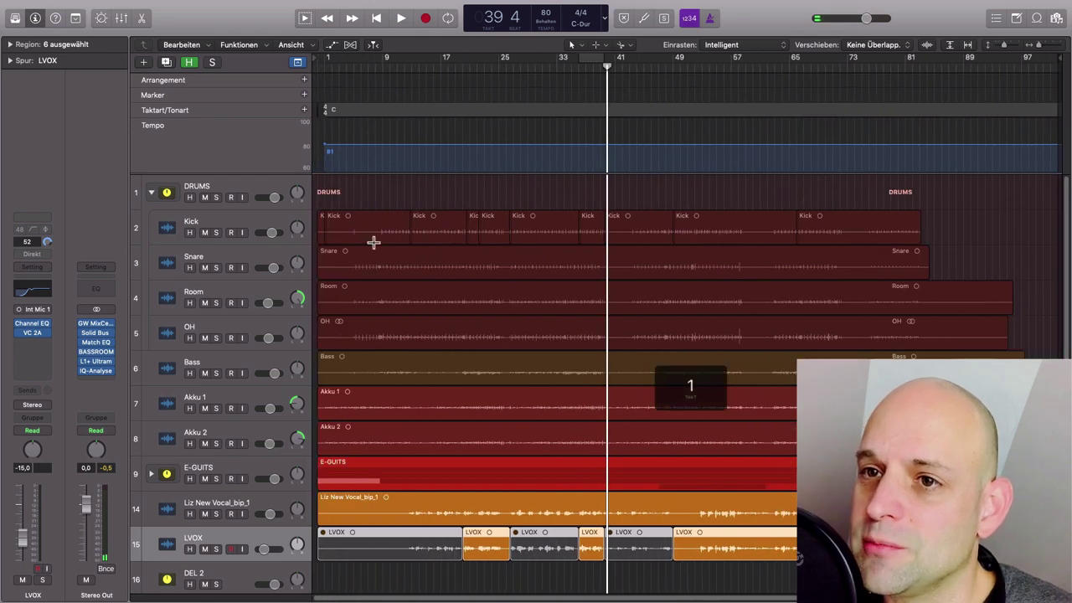
- Select all regions on the Kick track and create markers from them in the marker track
{"action": "left_click", "coordinate": [948, 226]}
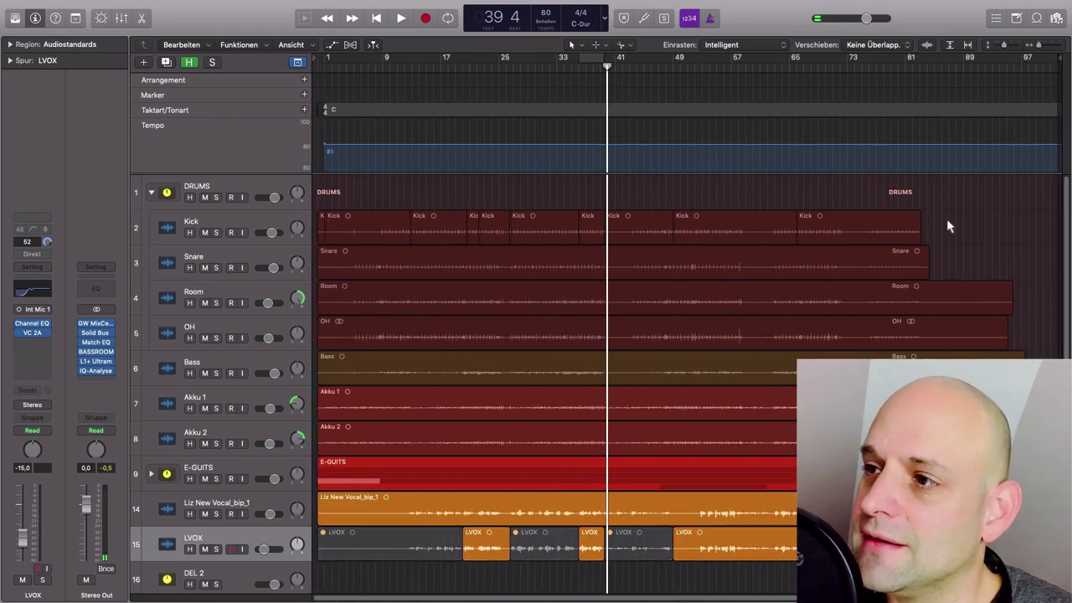
{"action": "left_click_drag", "start_coordinate": [949, 226], "coordinate": [324, 231]}
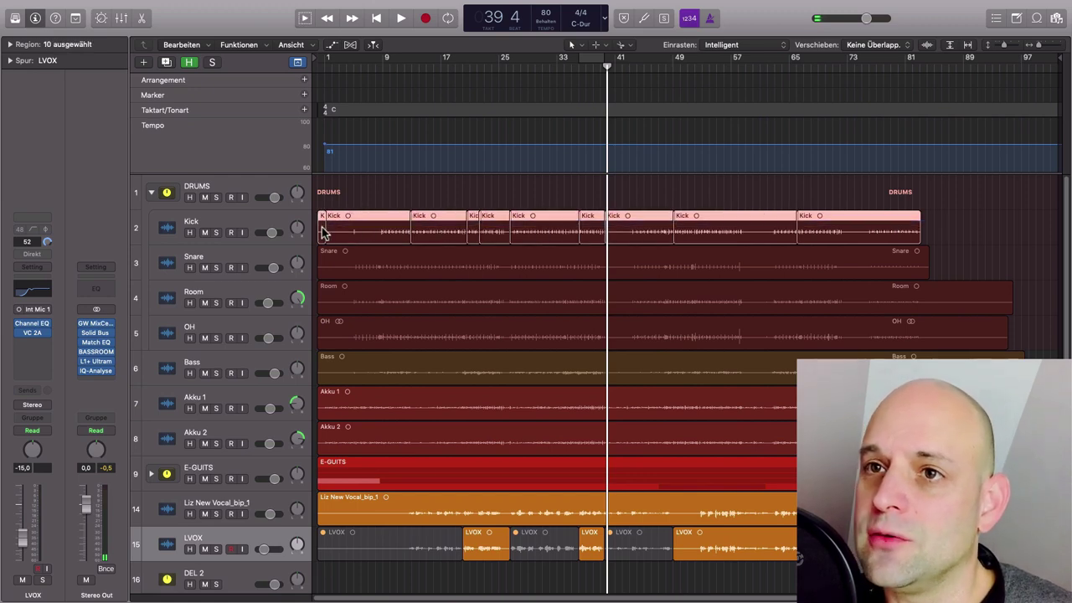
{"action": "left_click", "coordinate": [255, 97]}
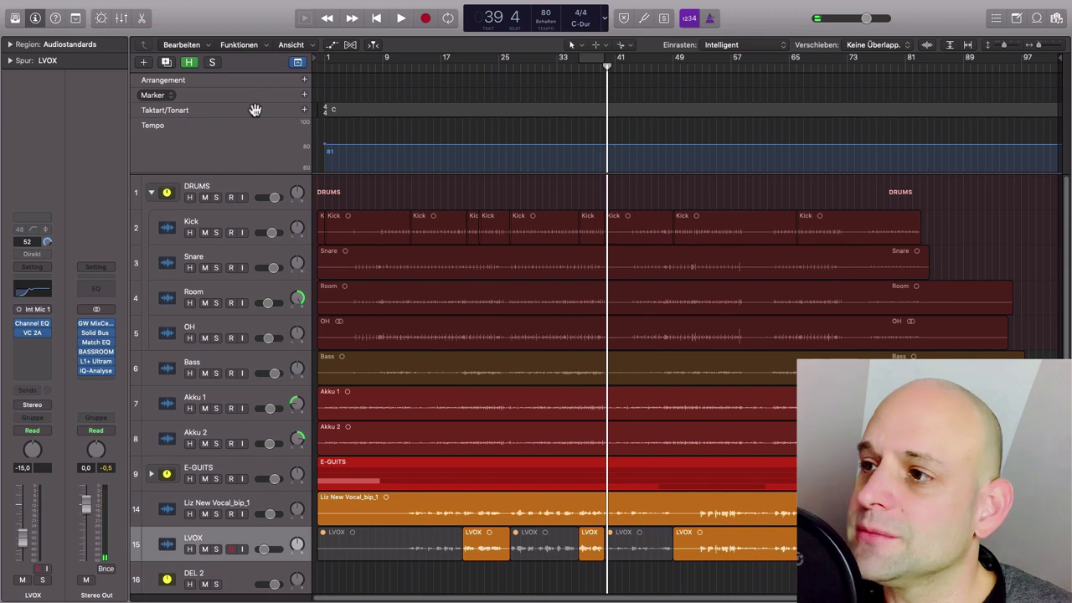
{"action": "mouse_move", "coordinate": [948, 226]}
{"action": "left_mouse_down"}
{"action": "mouse_move", "coordinate": [322, 233]}
{"action": "mouse_move", "coordinate": [330, 89]}
{"action": "left_mouse_up"}
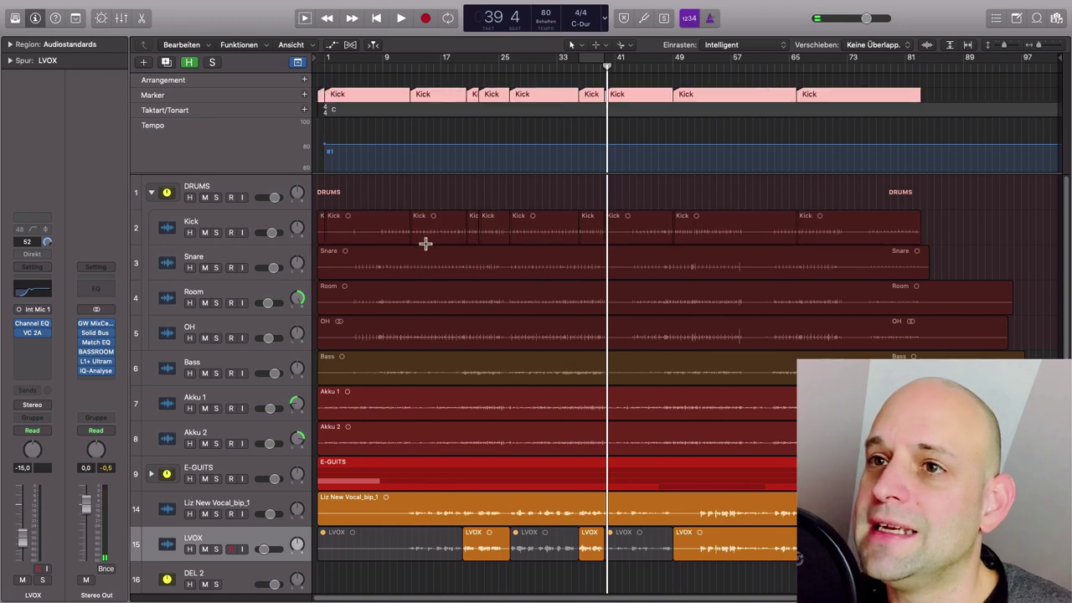
- Rename the Kick marker that starts around bar 1 as Intro
{"action": "scroll", "coordinate": [436, 216], "scroll_direction": "up", "scroll_amount": 3}
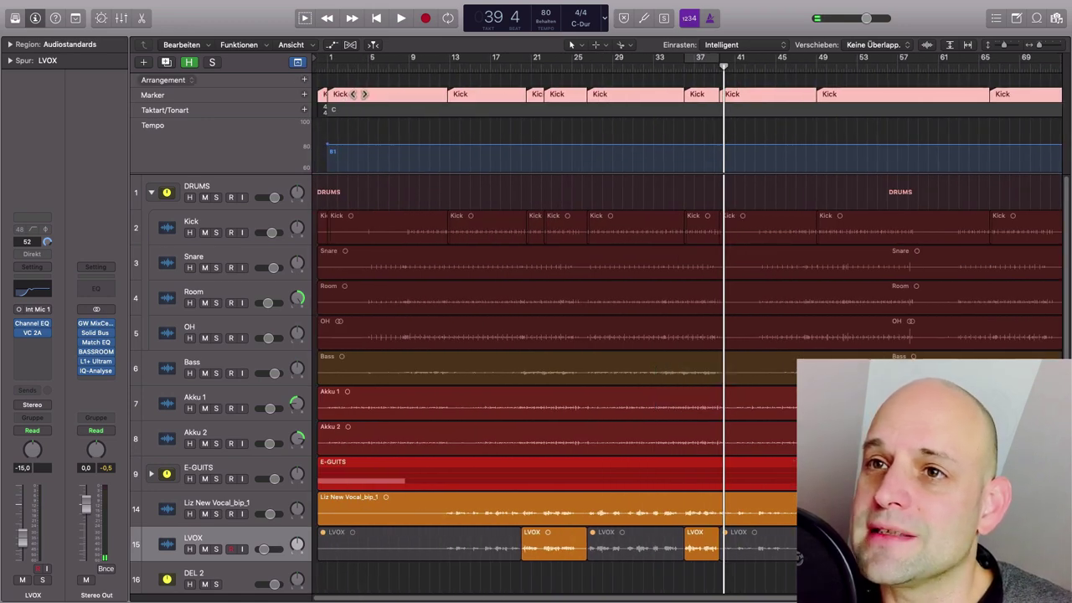
{"action": "double_click", "coordinate": [360, 94]}
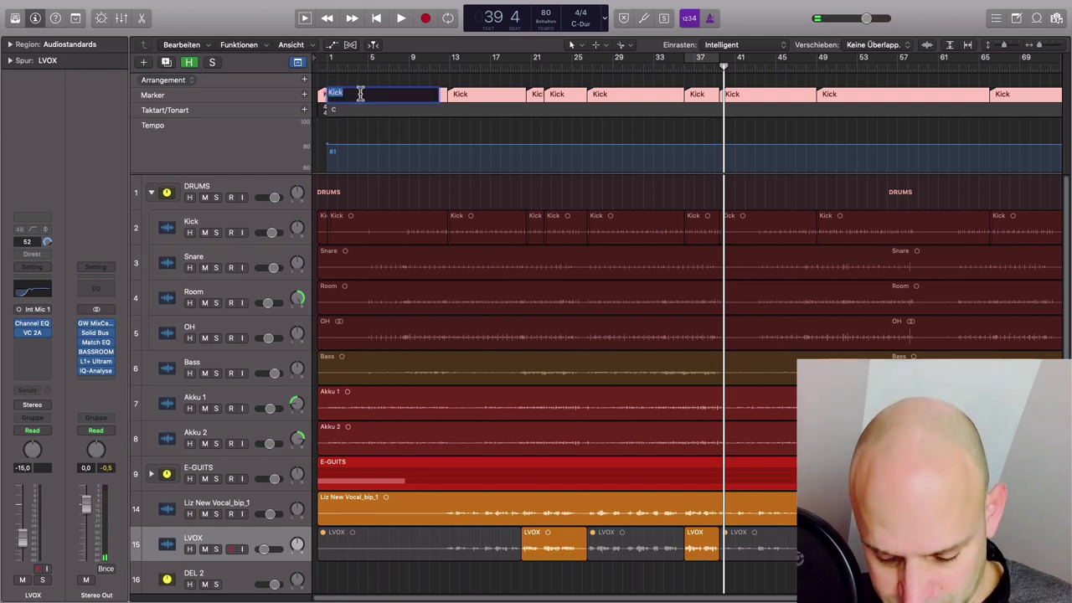
{"action": "type", "text": "K"}
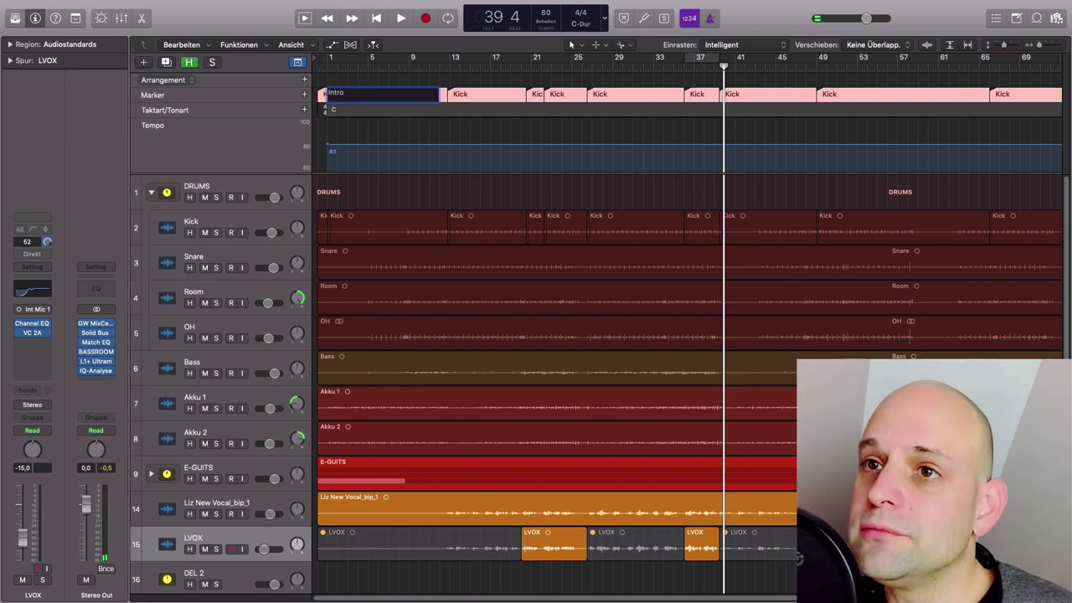
{"action": "type", "text": "ntro"}
{"action": "key", "text": "Return"}
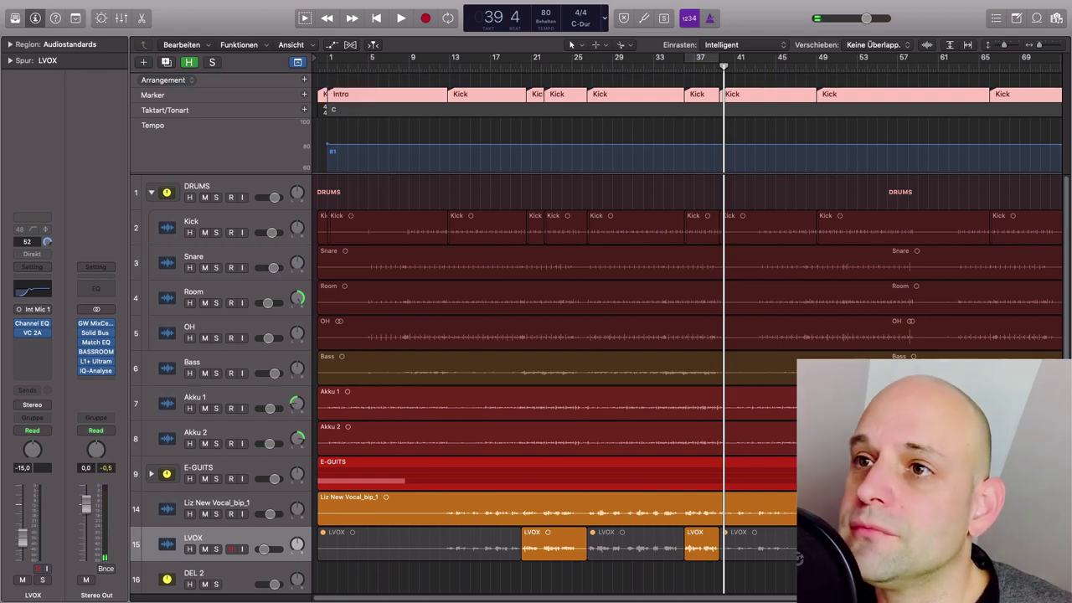
- Rename the marker following Intro as V1 and the short marker after it as I
{"action": "double_click", "coordinate": [483, 92]}
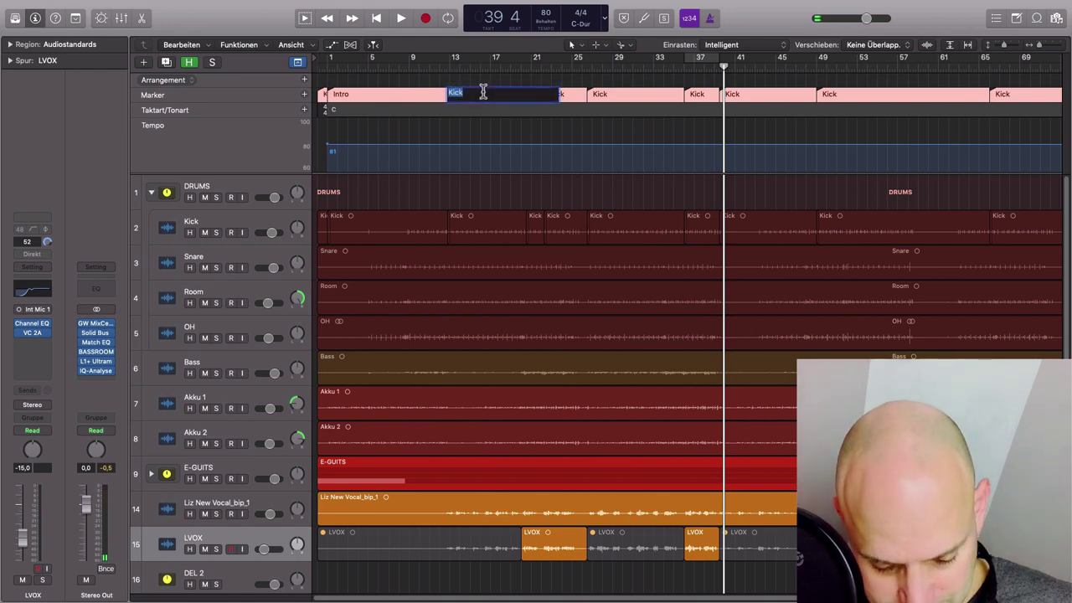
{"action": "type", "text": "V1"}
{"action": "key", "text": "Return"}
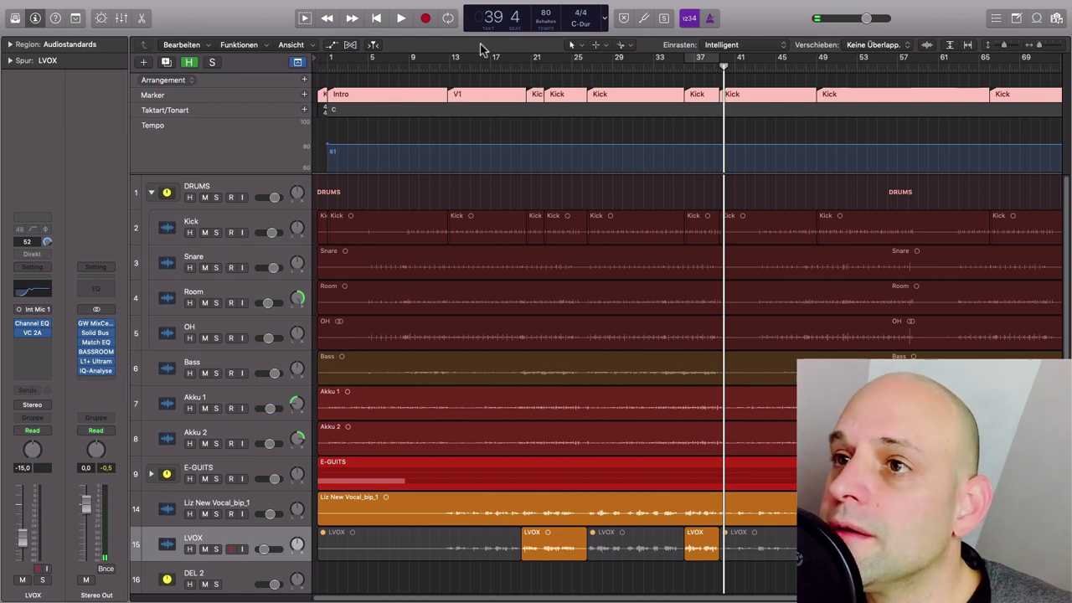
{"action": "double_click", "coordinate": [535, 92]}
{"action": "type", "text": "I"}
{"action": "key", "text": "Return"}
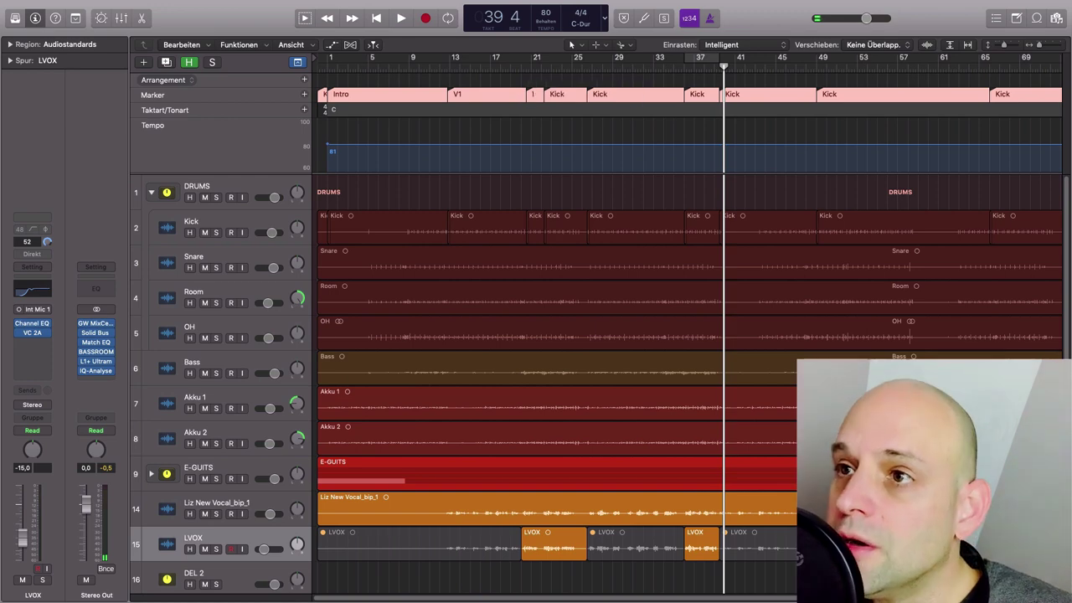
- Rename the Kick marker that follows the short I marker as CH1
{"action": "key", "text": "Return"}
{"action": "double_click", "coordinate": [566, 93]}
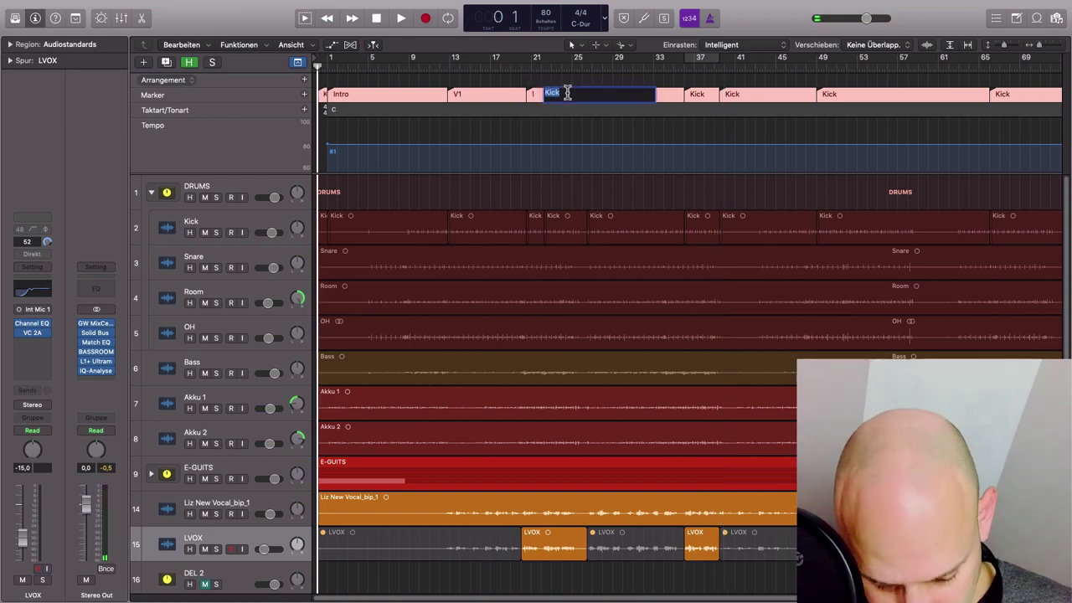
{"action": "type", "text": "Ch1"}
{"action": "key", "text": "Return"}
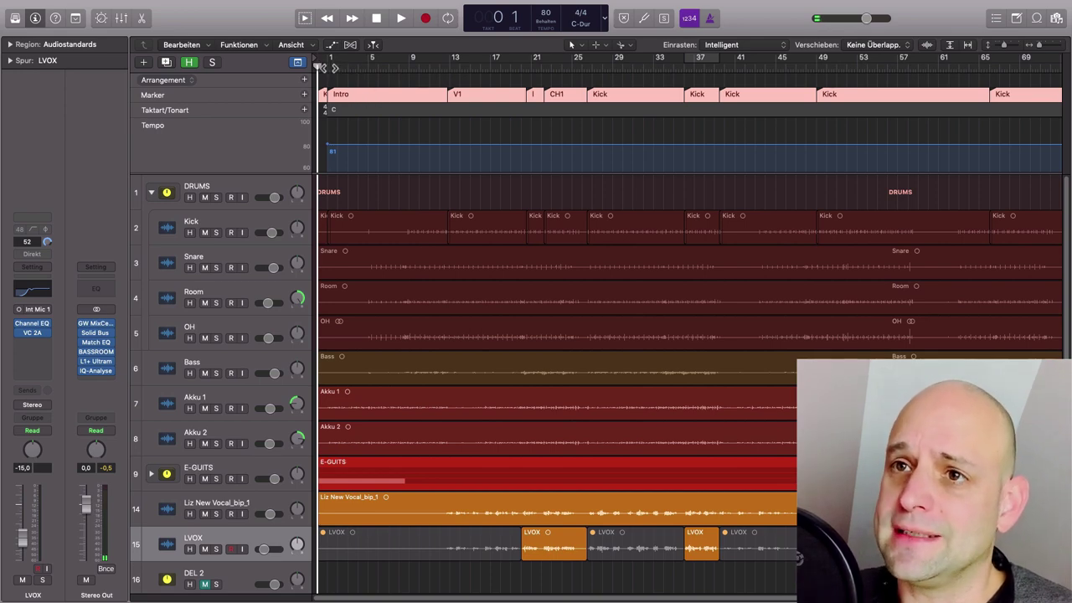
- Deselect the markers and move the playhead to bar 13 and on to bar 20
{"action": "left_click", "coordinate": [391, 189]}
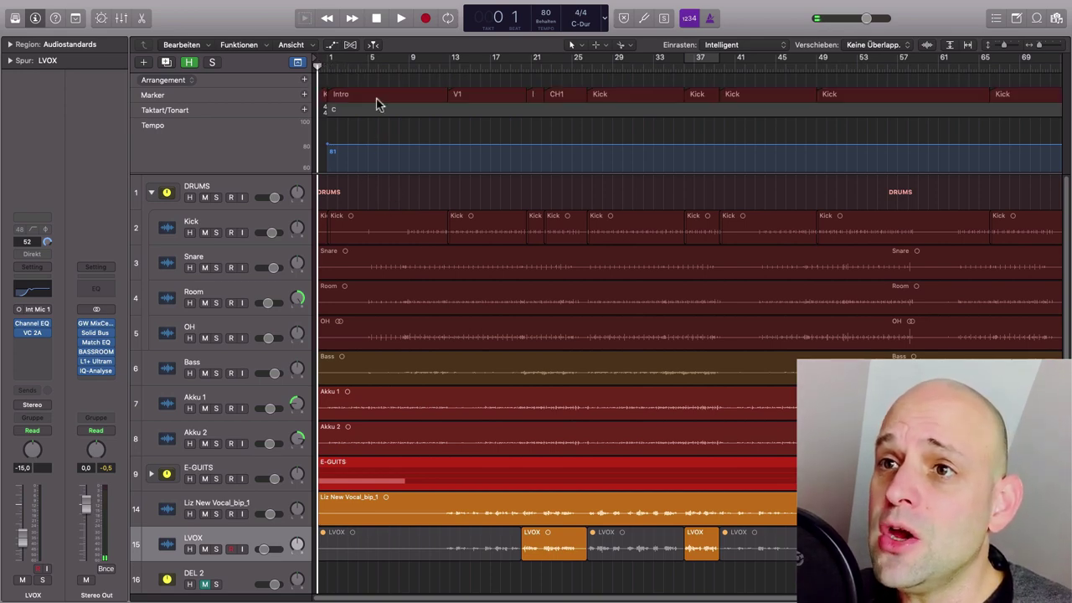
{"action": "left_click", "coordinate": [450, 65]}
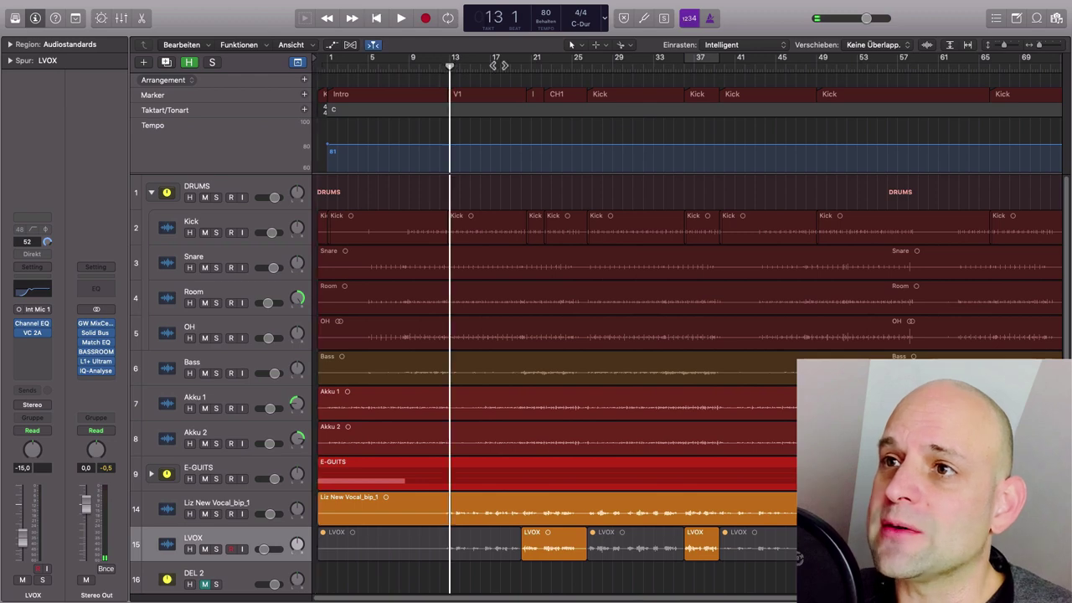
{"action": "left_click", "coordinate": [521, 66]}
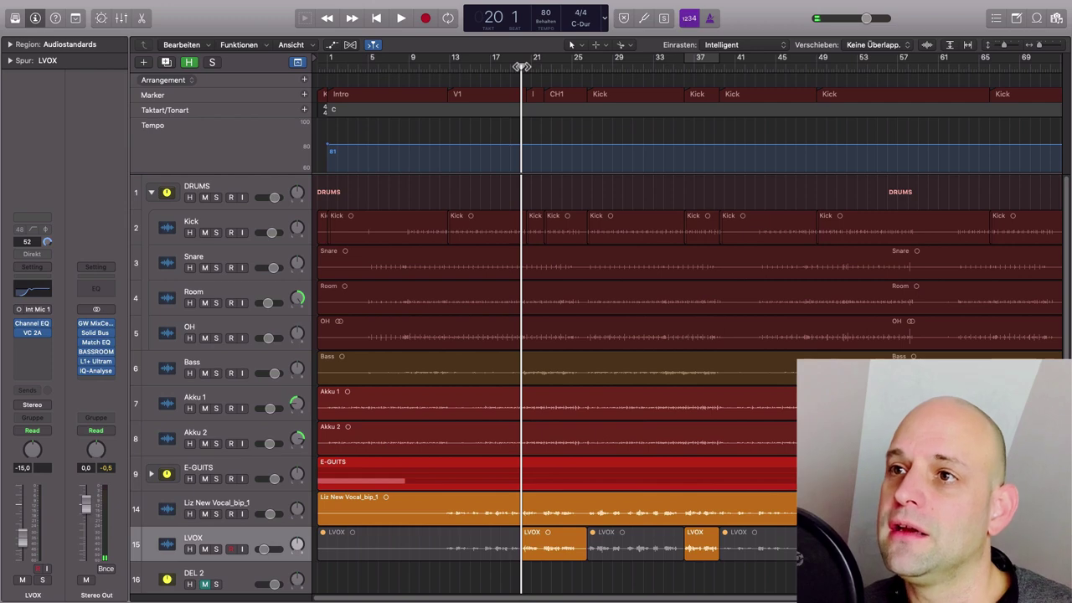
- Turn on cycle mode and advance the cycle area by two markers to the Kick section starting near bar 65
{"action": "key", "text": "c"}
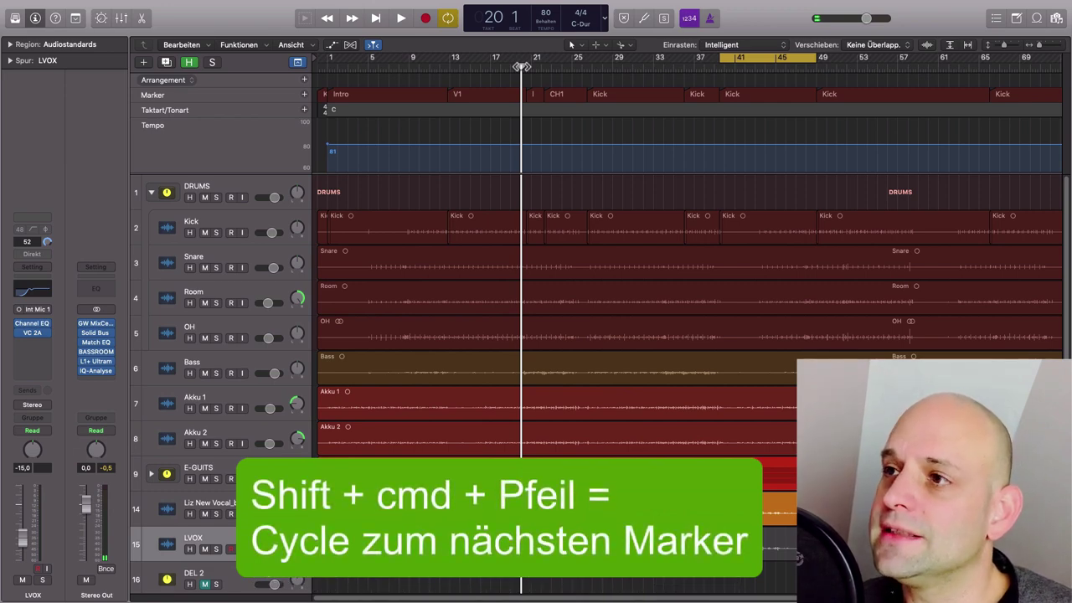
{"action": "key", "text": "shift+super+Right"}
{"action": "key", "text": "shift+super+Right"}
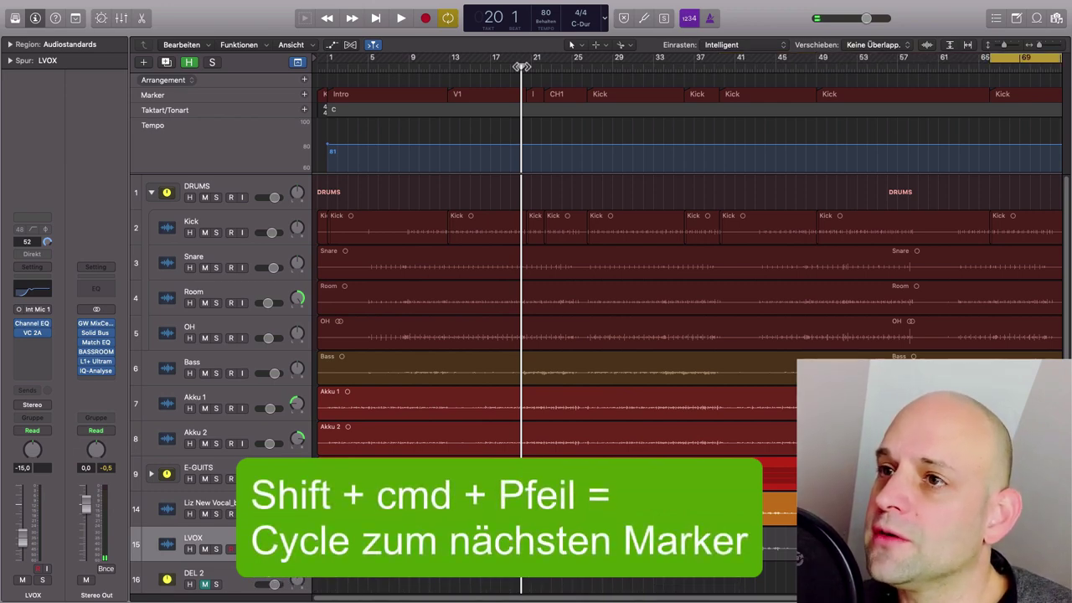
- Move the cycle area back marker by marker until it covers the Intro section
{"action": "key", "text": "shift+super+Left"}
{"action": "key", "text": "shift+super+Left"}
{"action": "key", "text": "shift+super+Left"}
{"action": "key", "text": "shift+super+Left"}
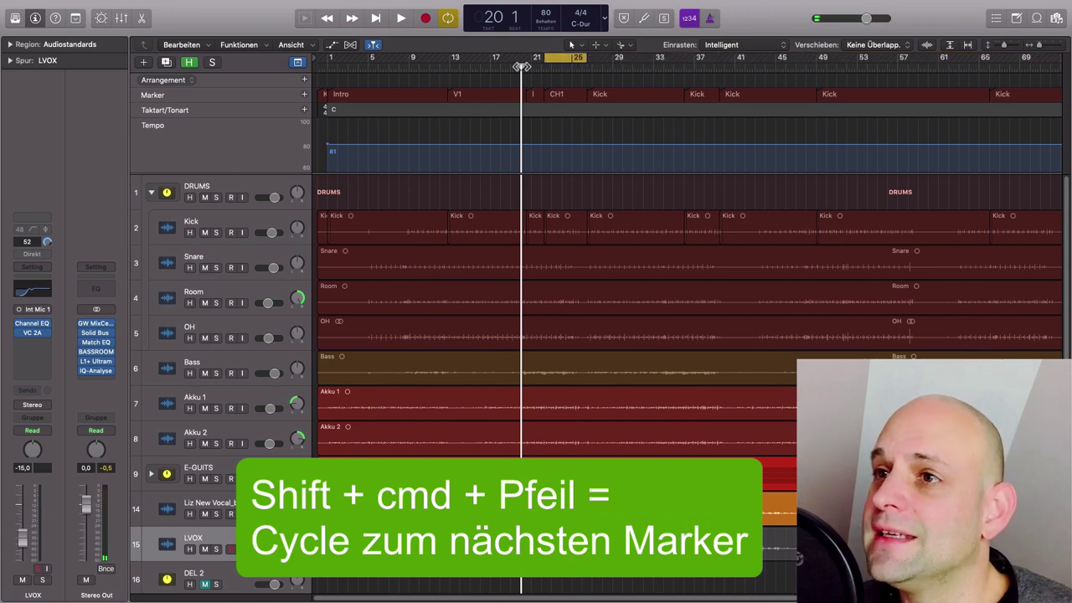
{"action": "key", "text": "shift+super+Left"}
{"action": "key", "text": "shift+super+Left"}
{"action": "key", "text": "shift+super+Left"}
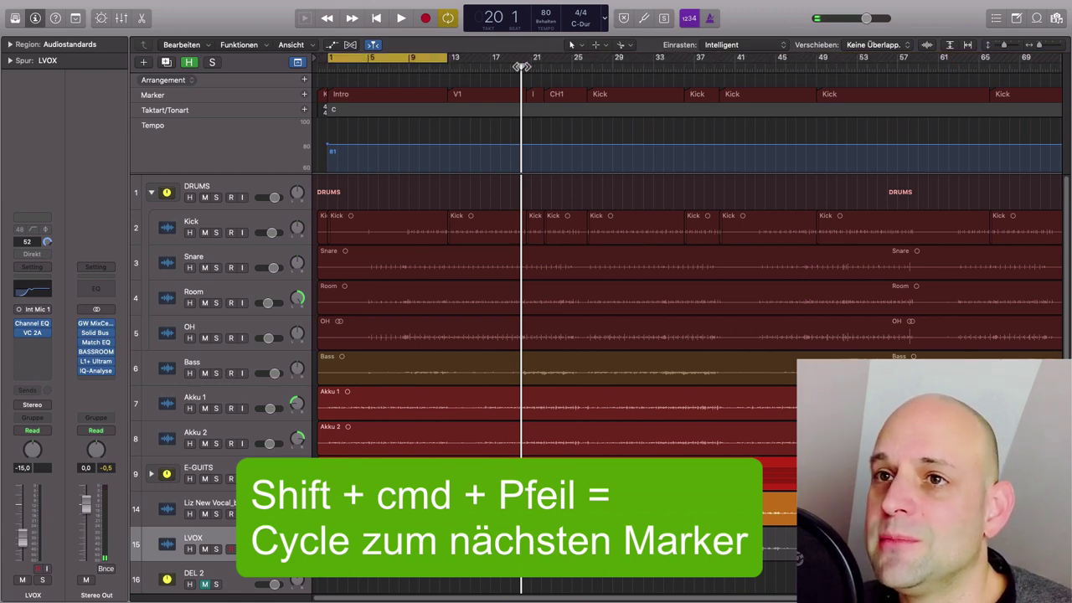
- Advance the cycle area marker by marker to the Kick section starting near bar 49 and play its beginning briefly
{"action": "key", "text": "shift+super+Right"}
{"action": "key", "text": "shift+super+Right"}
{"action": "key", "text": "shift+super+Right"}
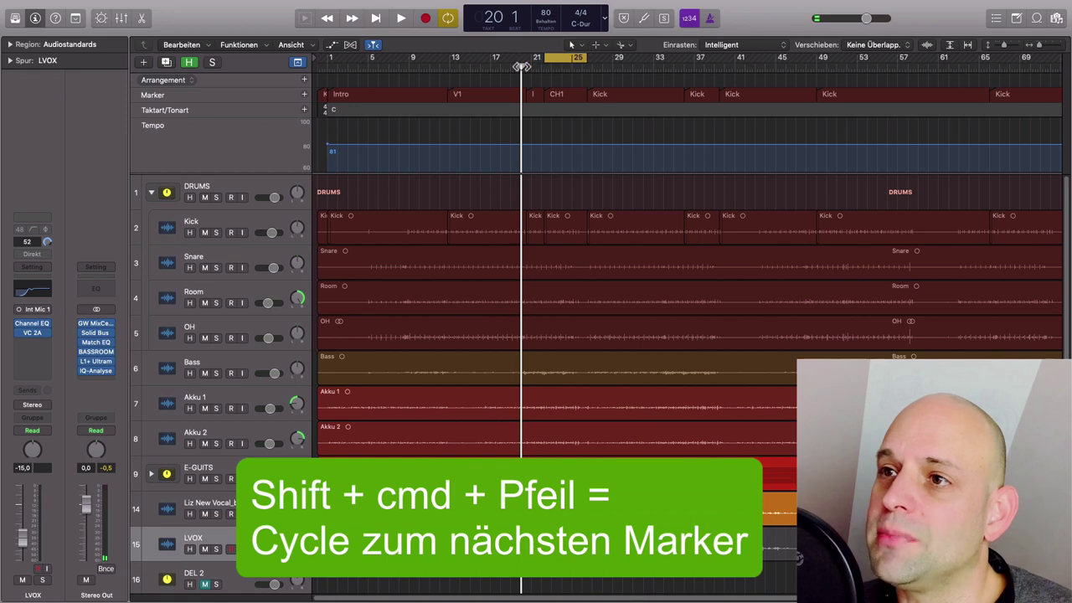
{"action": "key", "text": "shift+super+Right"}
{"action": "key", "text": "shift+super+Right"}
{"action": "key", "text": "shift+super+Right"}
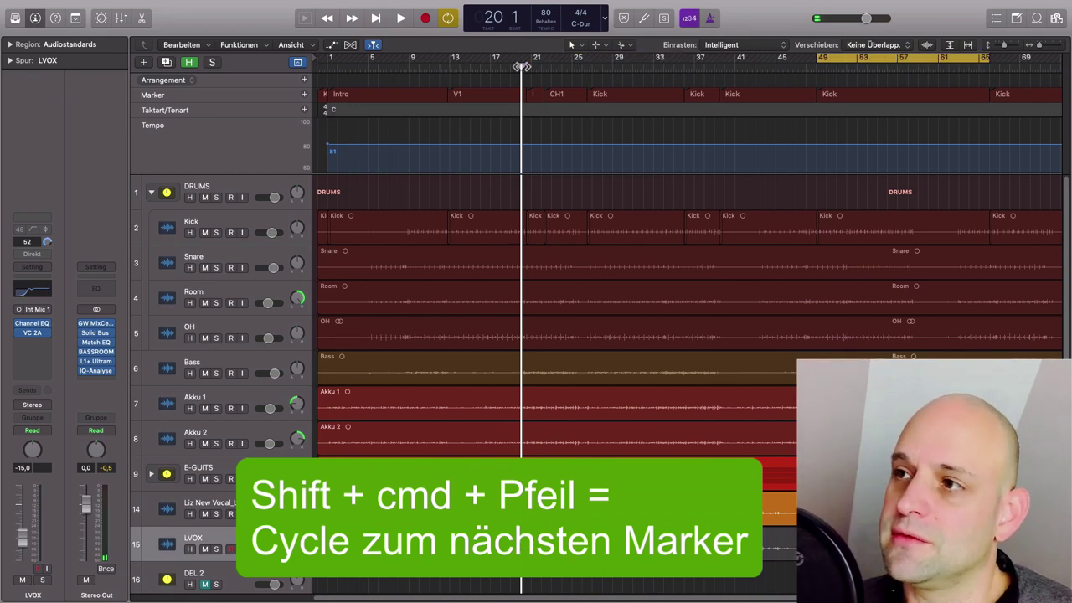
{"action": "key", "text": "space"}
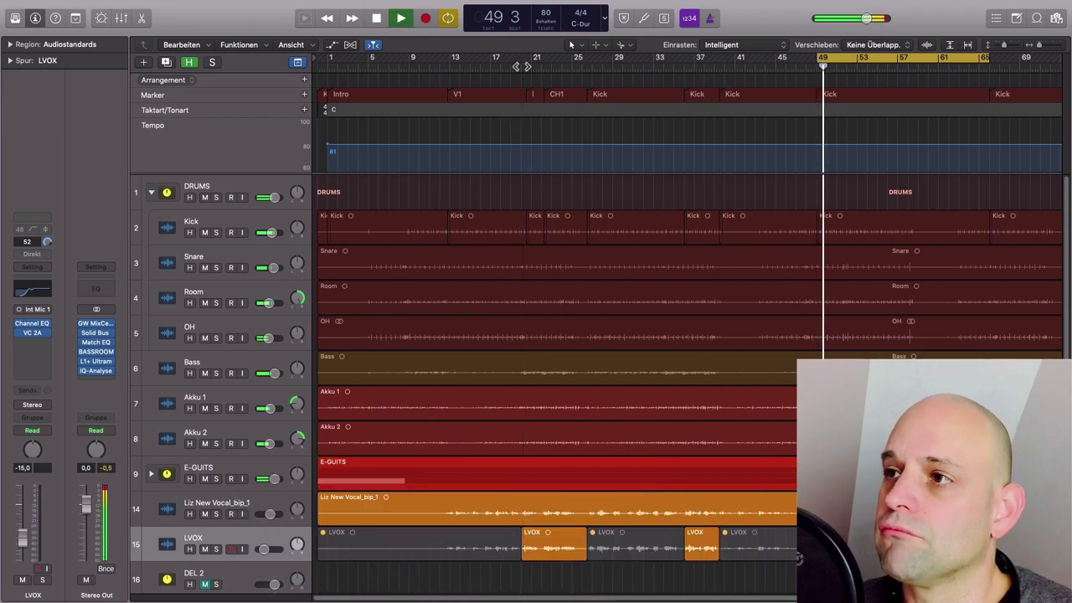
{"action": "key", "text": "space"}
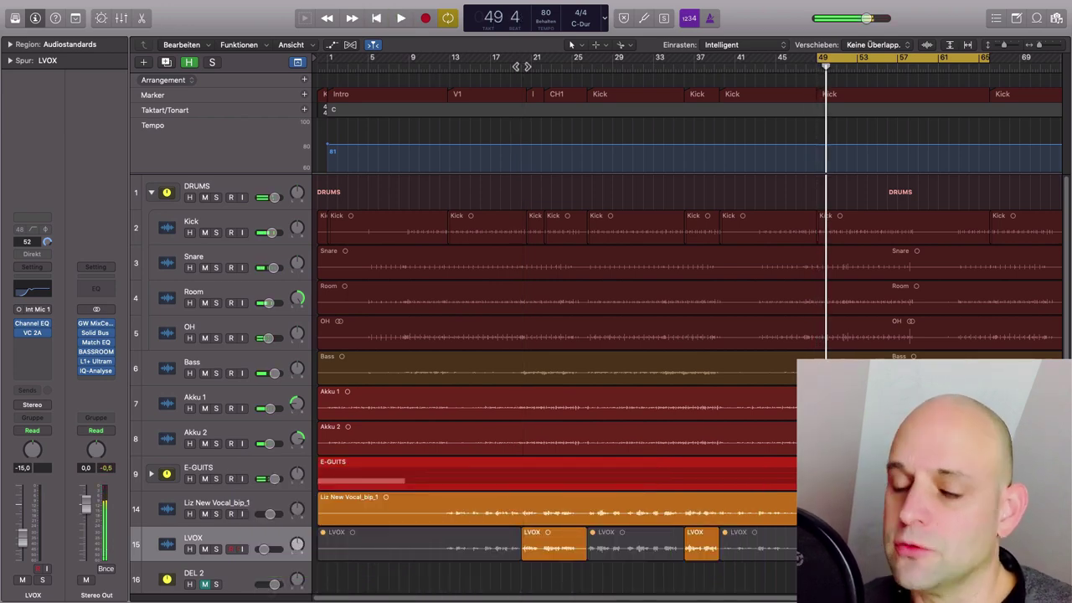
- Move the cycle area back to the CH1 marker section and play its beginning briefly
{"action": "key", "text": "alt+comma"}
{"action": "key", "text": "alt+comma"}
{"action": "key", "text": "alt+comma"}
{"action": "key", "text": "alt+comma"}
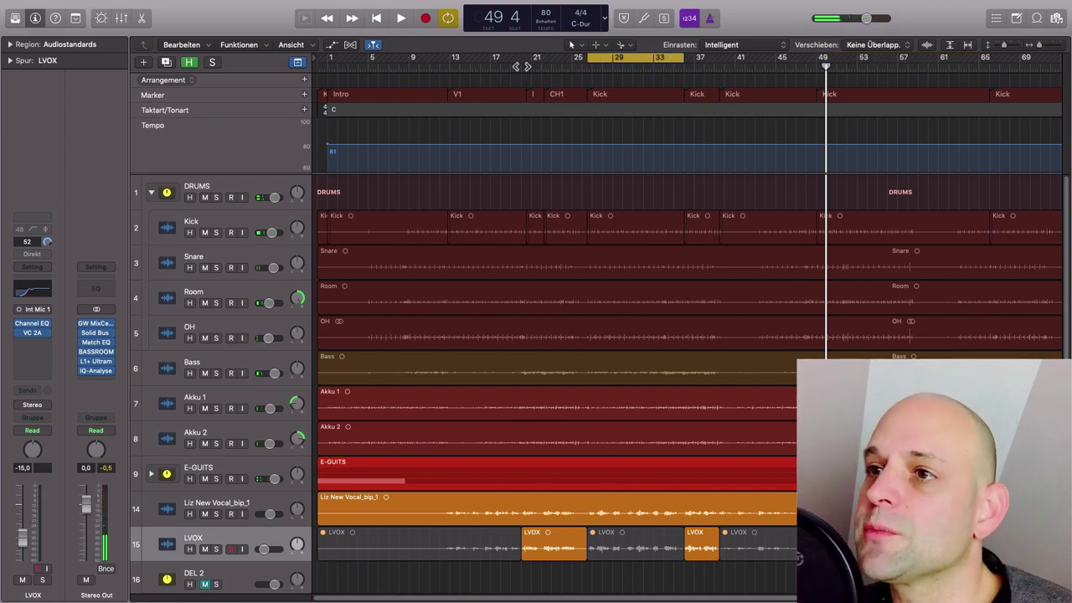
{"action": "key", "text": "space"}
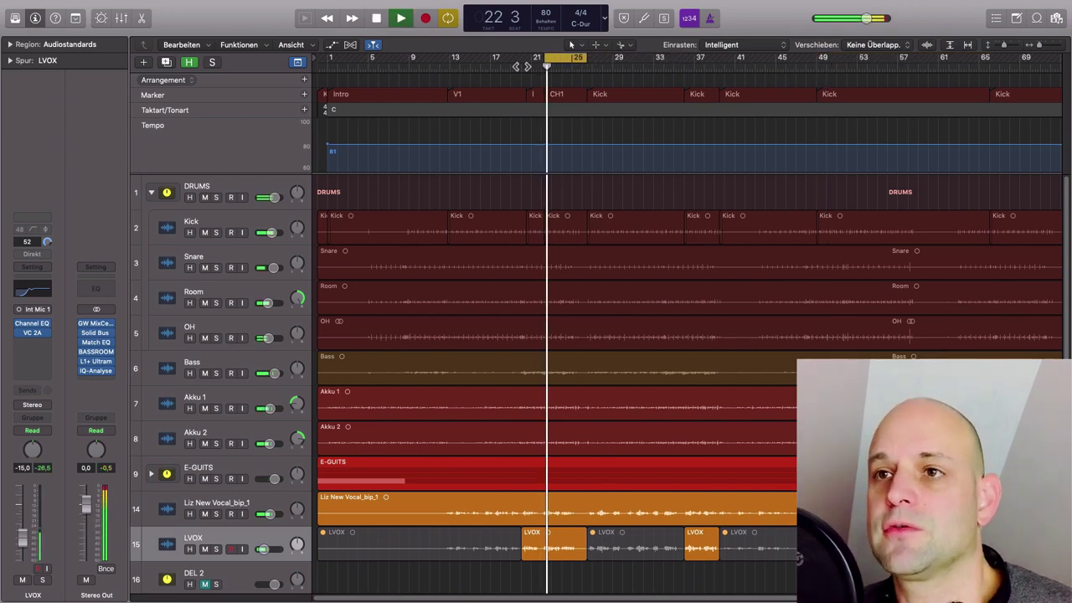
{"action": "key", "text": "space"}
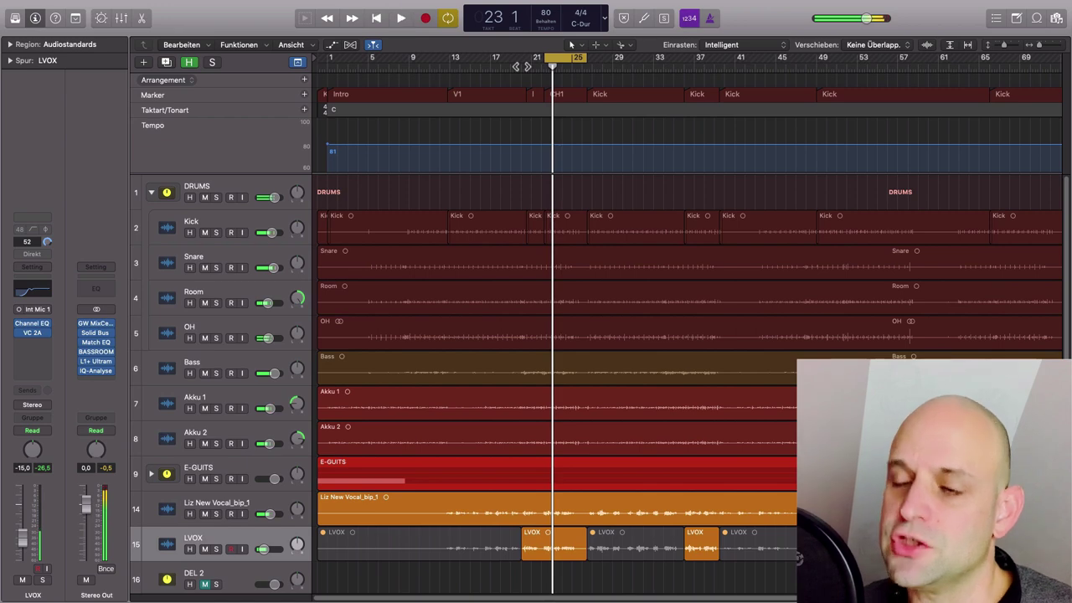
- Move the cycle area back to the Intro marker section and play its beginning briefly
{"action": "key", "text": "alt+comma"}
{"action": "key", "text": "alt+comma"}
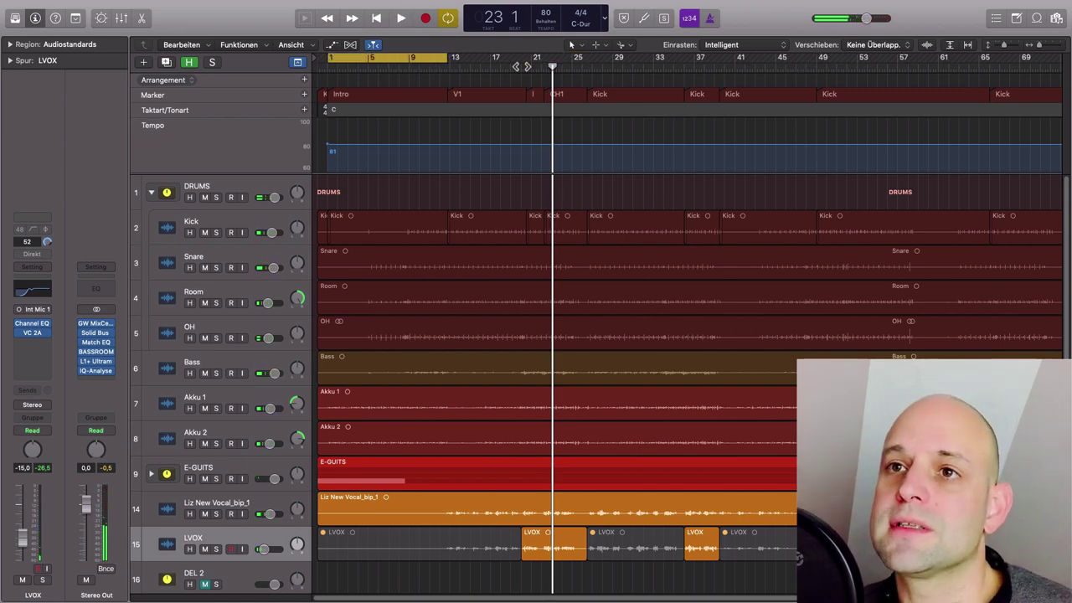
{"action": "key", "text": "space"}
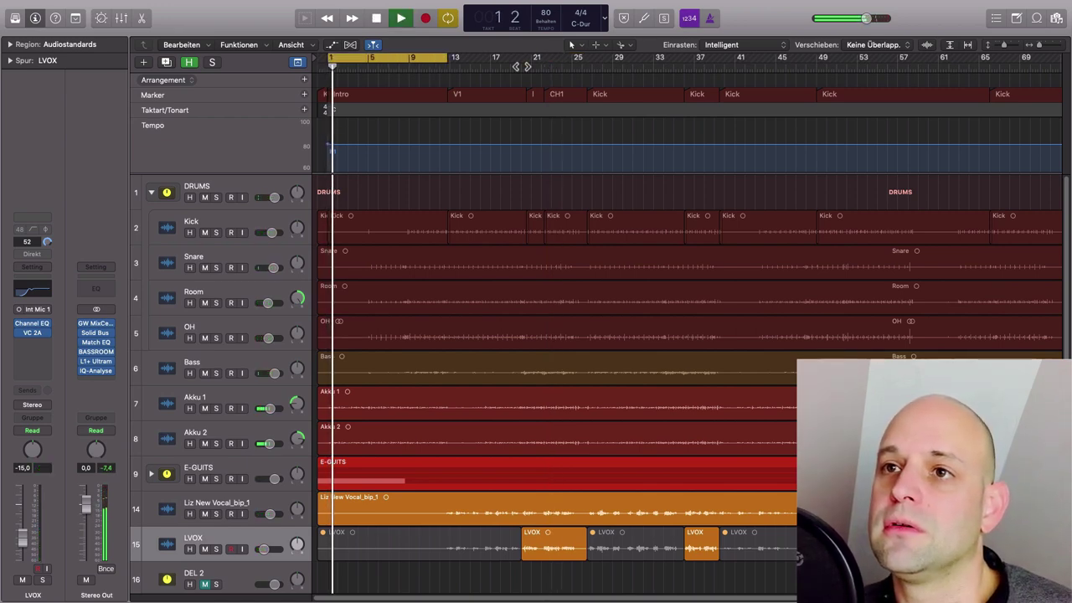
{"action": "key", "text": "space"}
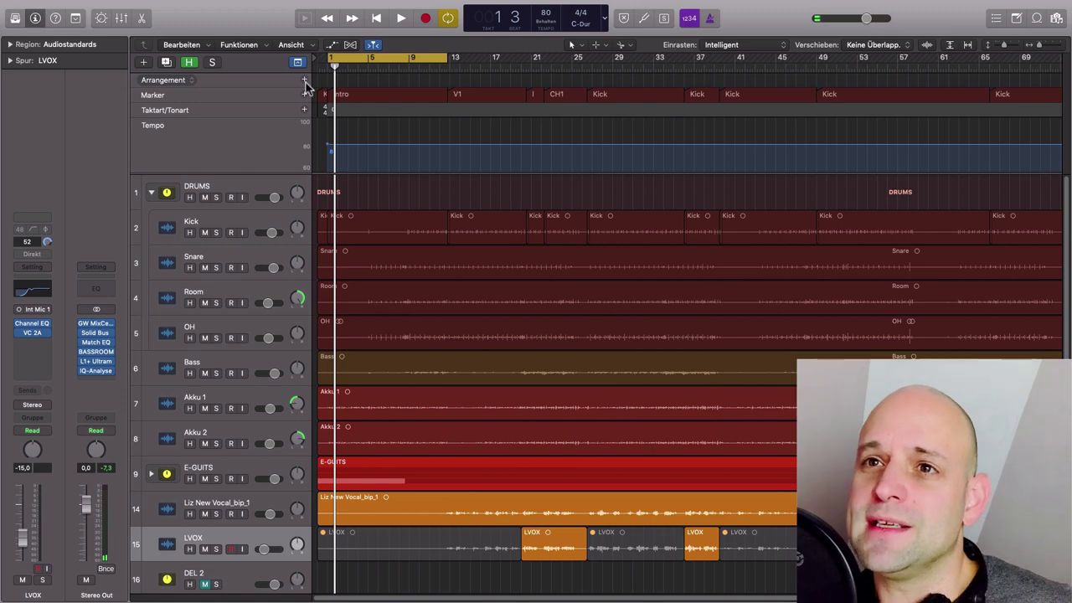
- Hide the global tracks and zoom in on the LVOX region between about bars 9 and 20
{"action": "left_click", "coordinate": [297, 64]}
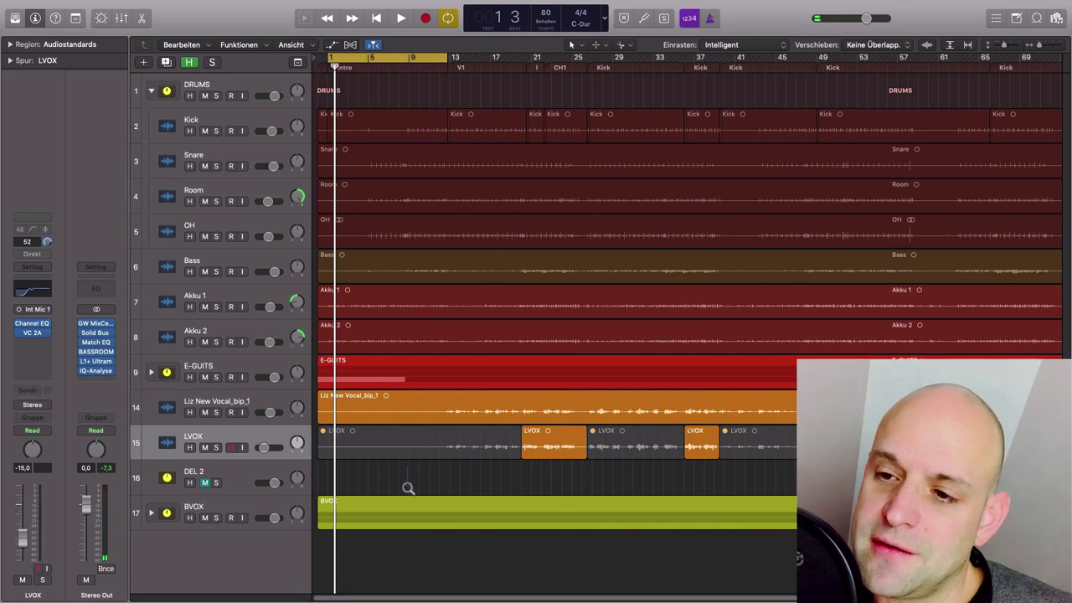
{"action": "left_click_drag", "start_coordinate": [407, 421], "coordinate": [531, 466]}
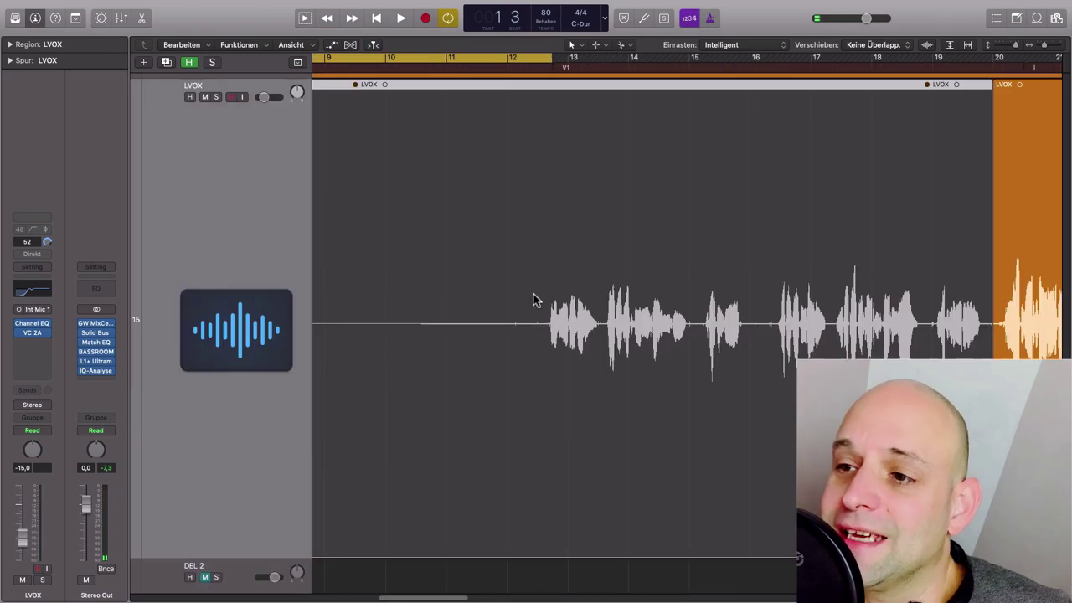
- Zoom out vertically and horizontally to show the vocal tracks from bar 1 to the end, and deselect the LVOX region
{"action": "key", "text": "super+Up"}
{"action": "key", "text": "super+Up"}
{"action": "key", "text": "super+Up"}
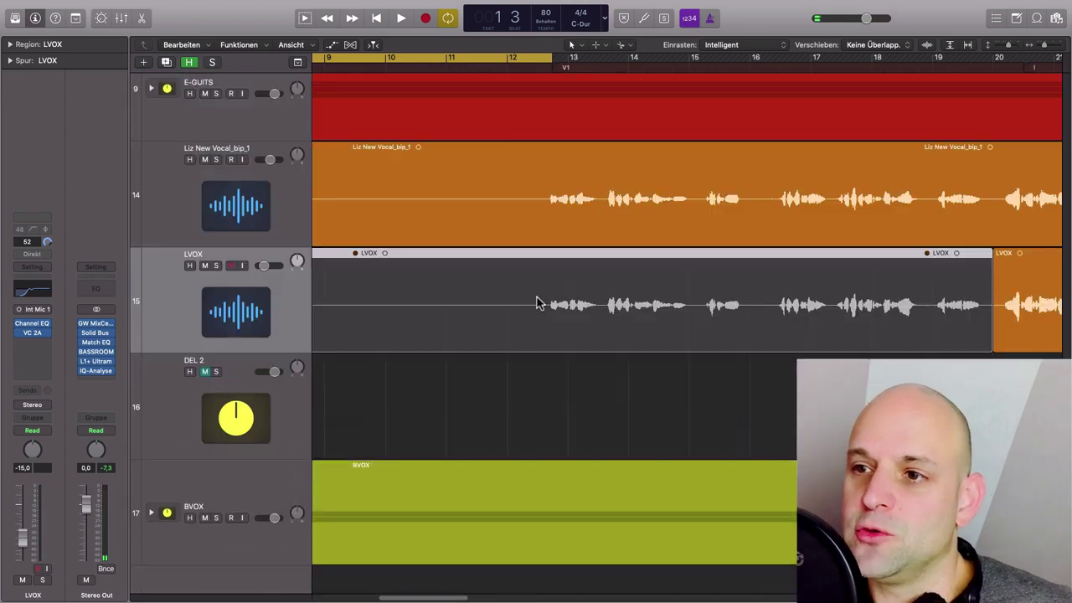
{"action": "key", "text": "super+Left"}
{"action": "key", "text": "super+Left"}
{"action": "key", "text": "super+Left"}
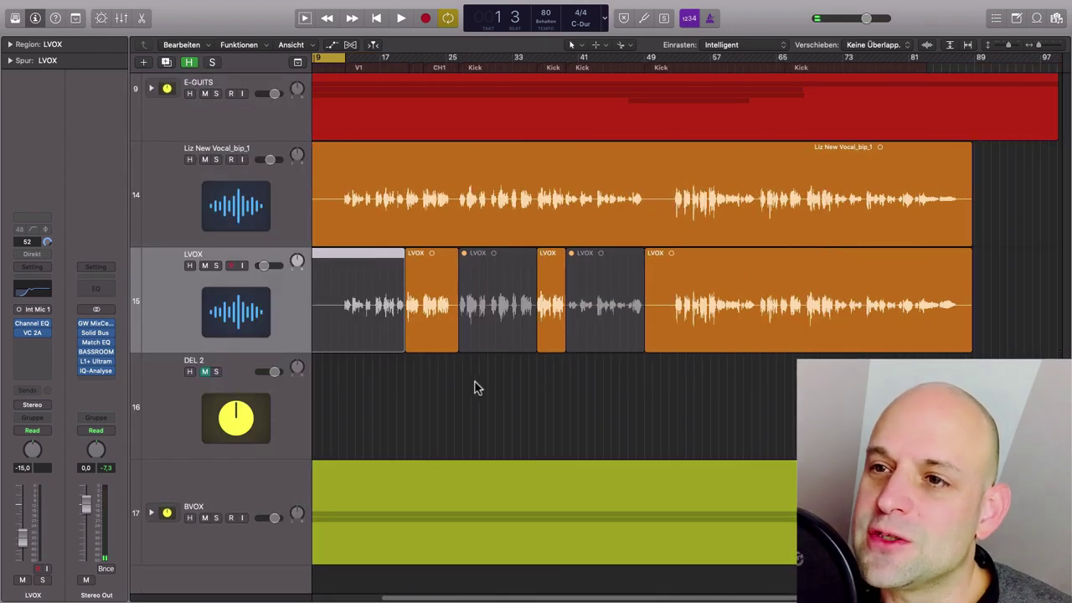
{"action": "left_click", "coordinate": [476, 386]}
{"action": "scroll", "coordinate": [478, 385], "scroll_direction": "left", "scroll_amount": 3}
{"action": "scroll", "coordinate": [494, 368], "scroll_direction": "left", "scroll_amount": 2}
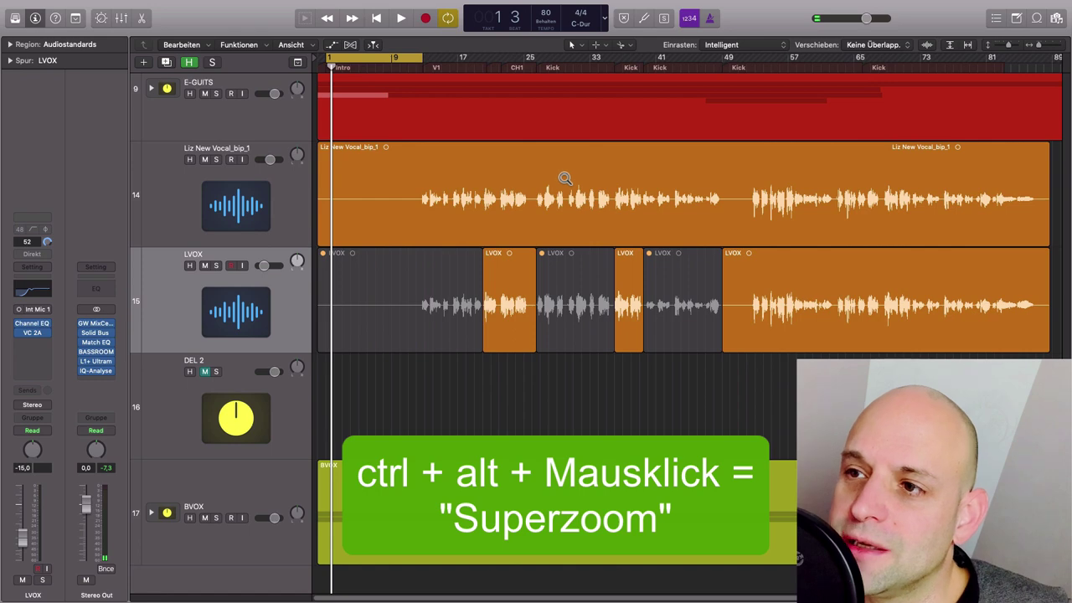
- Zoom in closely on the Liz New Vocal_bip_1 waveform around bar 30, and zoom back out to the full arrangement
{"action": "left_click_drag", "start_coordinate": [565, 185], "coordinate": [580, 219]}
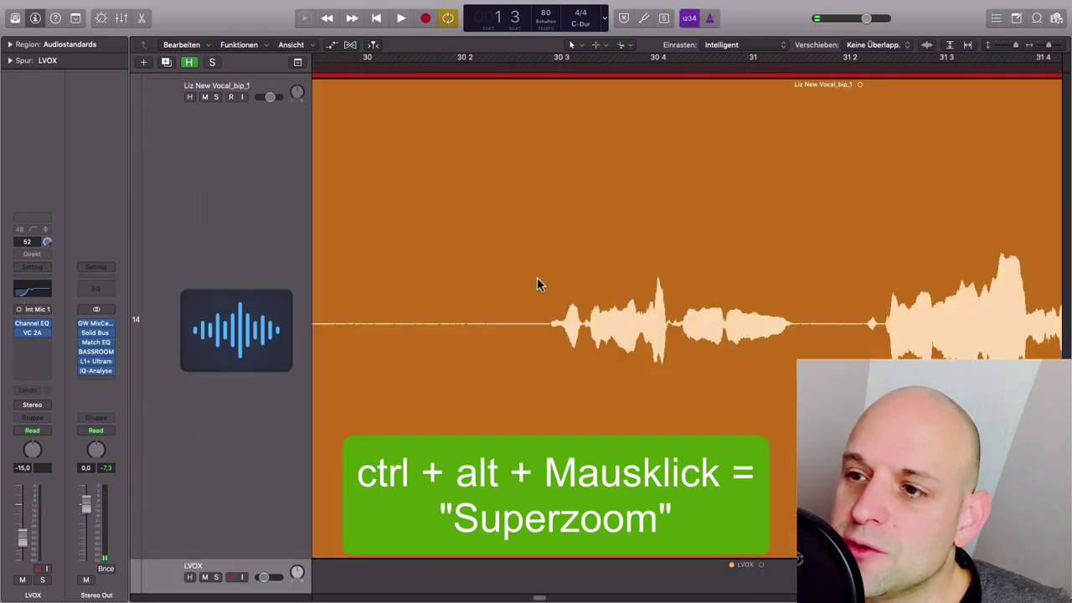
{"action": "left_click_drag", "start_coordinate": [540, 285], "coordinate": [593, 376]}
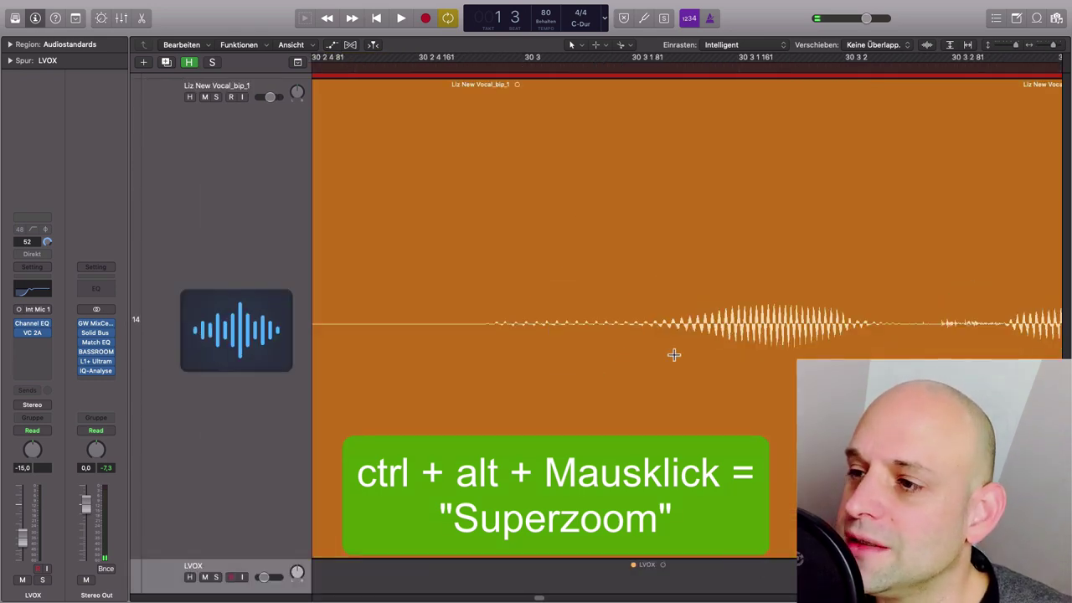
{"action": "scroll", "coordinate": [679, 352], "scroll_direction": "right", "scroll_amount": 5}
{"action": "scroll", "coordinate": [603, 335], "scroll_direction": "left", "scroll_amount": 2}
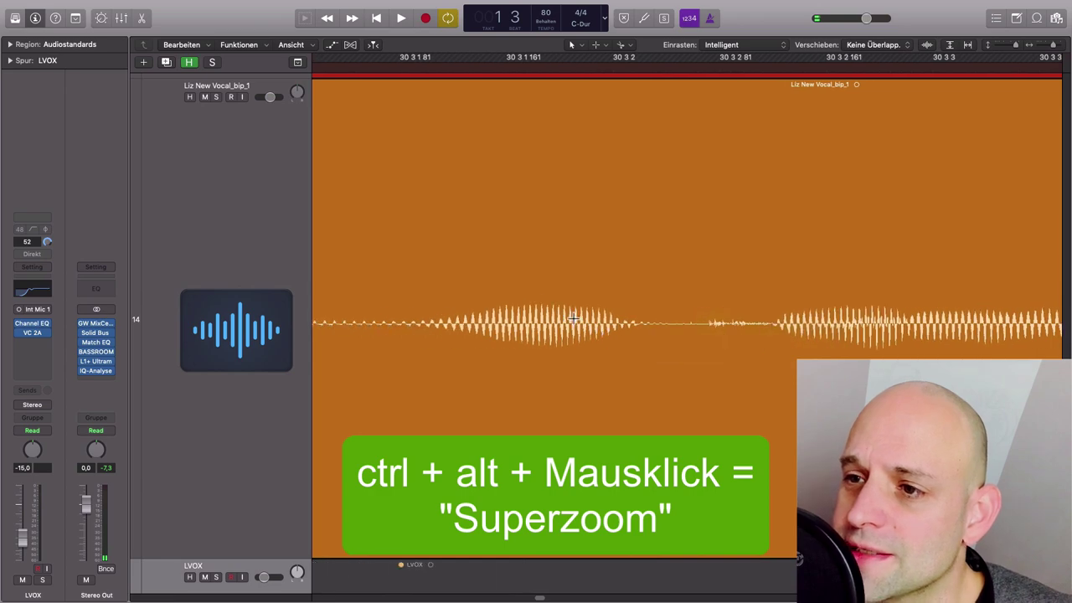
{"action": "left_click", "coordinate": [534, 279], "text": "ctrl+alt"}
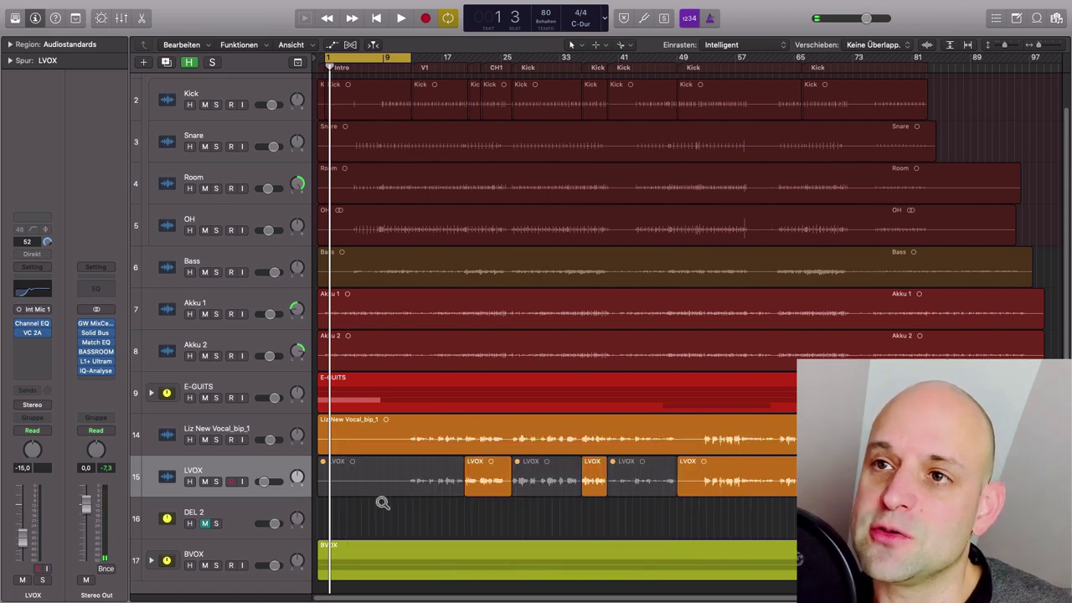
{"action": "left_click", "coordinate": [381, 506], "text": "ctrl+alt"}
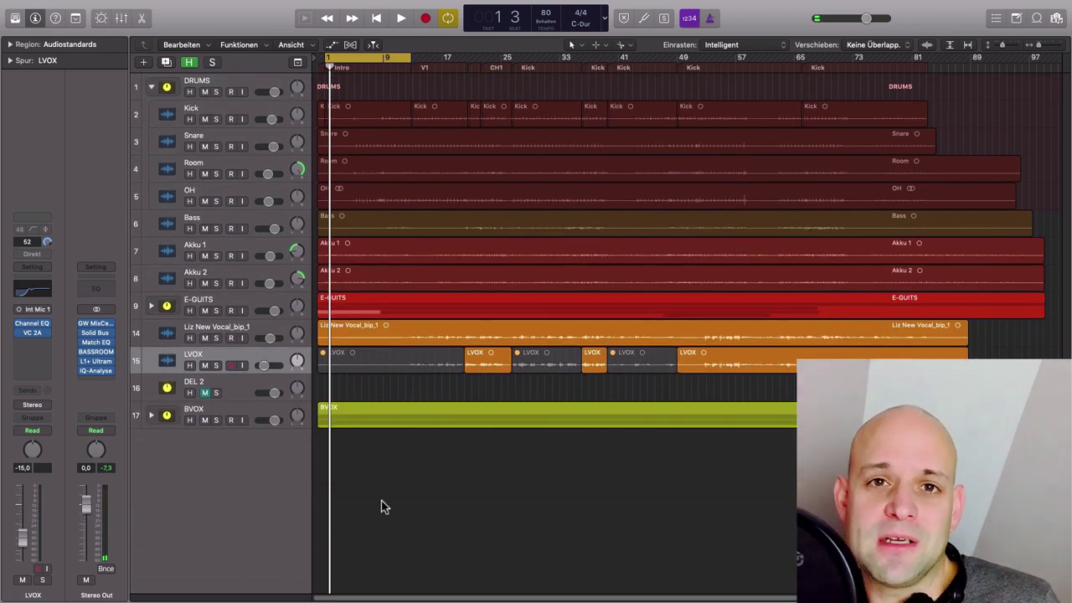